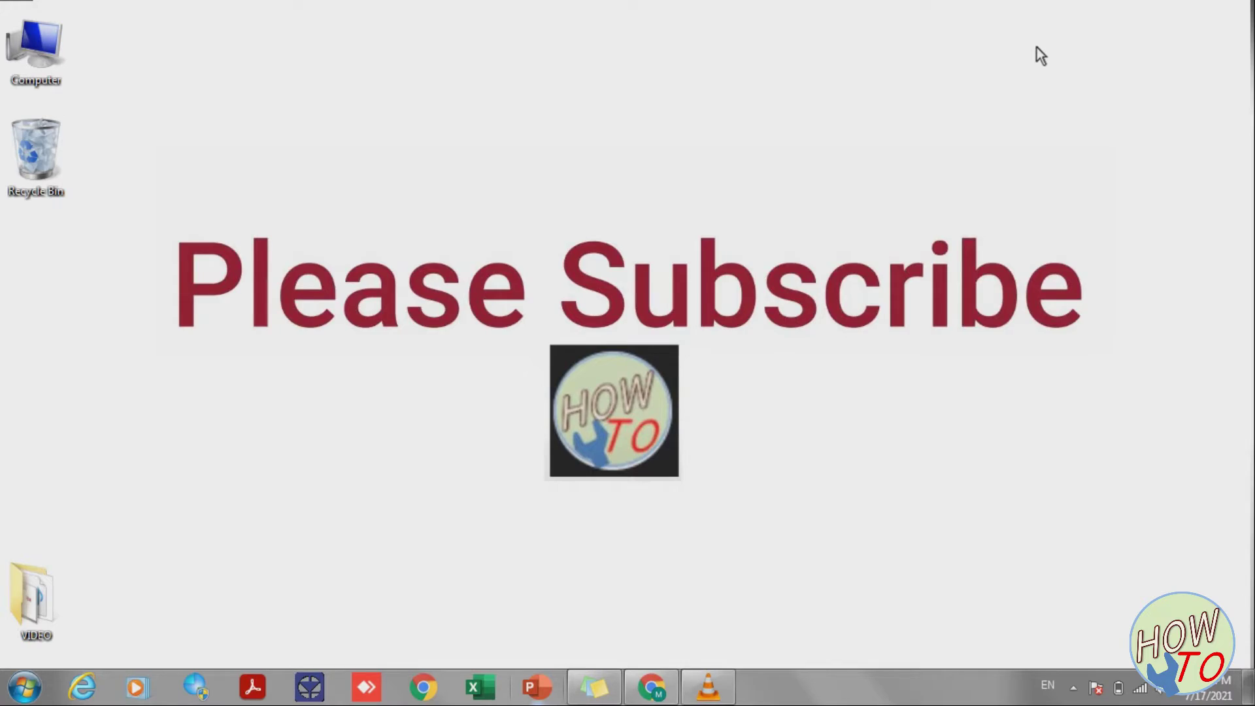
Step: Browse from Computer into DVD RW Drive (E:) and select TRANS-AMF-V2.9.98-Install.zip
{"action": "double_click", "coordinate": [53, 56]}
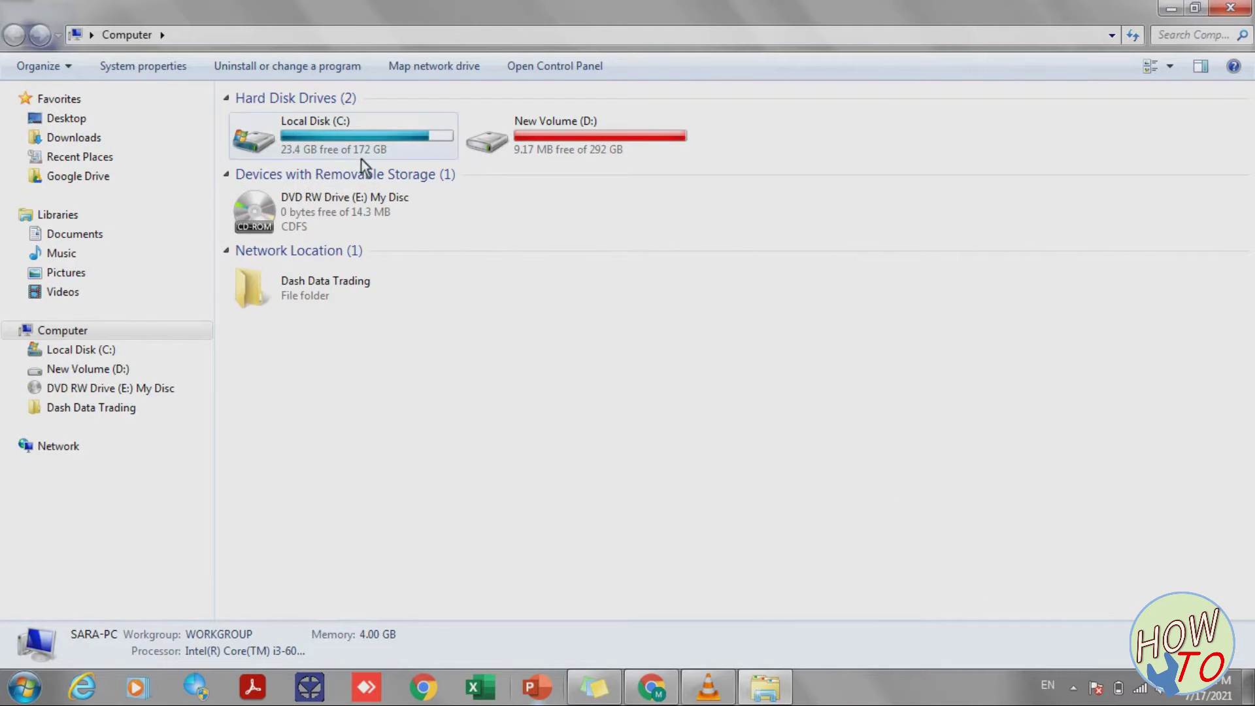
{"action": "double_click", "coordinate": [369, 203]}
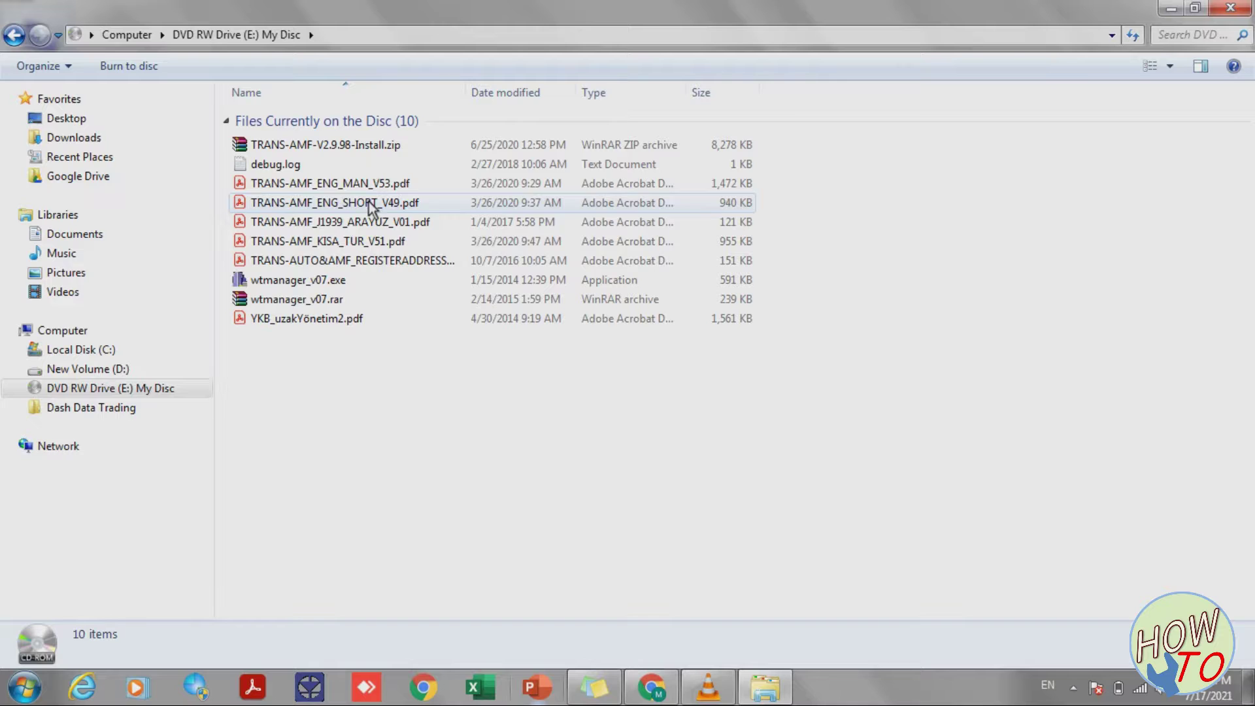
{"action": "left_click", "coordinate": [363, 148]}
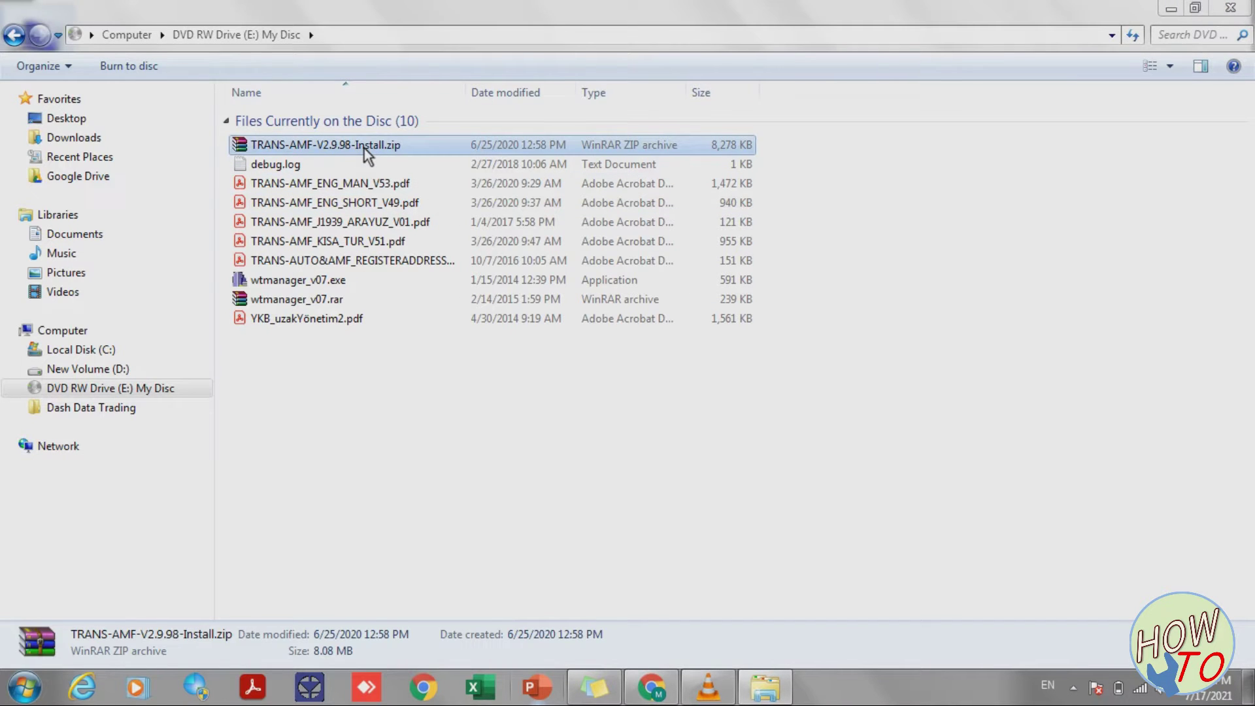
Step: Open the zip in WinRAR, dismiss the license reminder, and launch the TRANS-AMF installer
{"action": "double_click", "coordinate": [364, 148]}
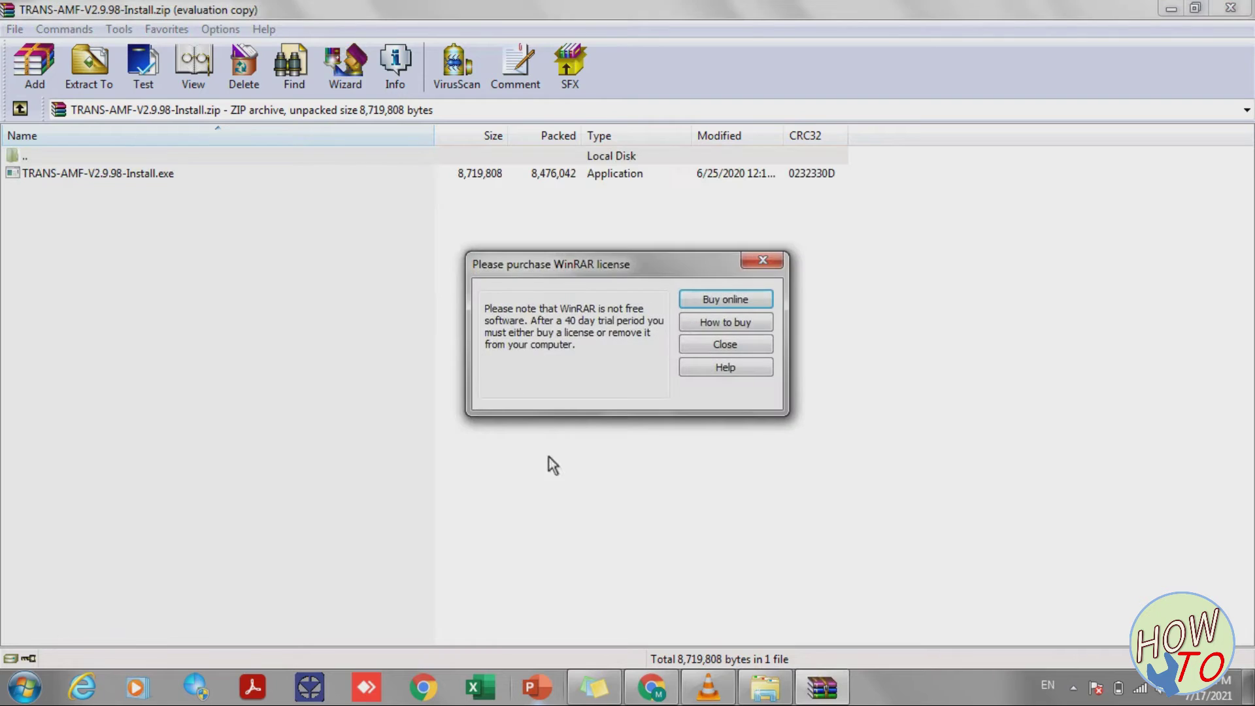
{"action": "left_click", "coordinate": [751, 346]}
{"action": "double_click", "coordinate": [142, 175]}
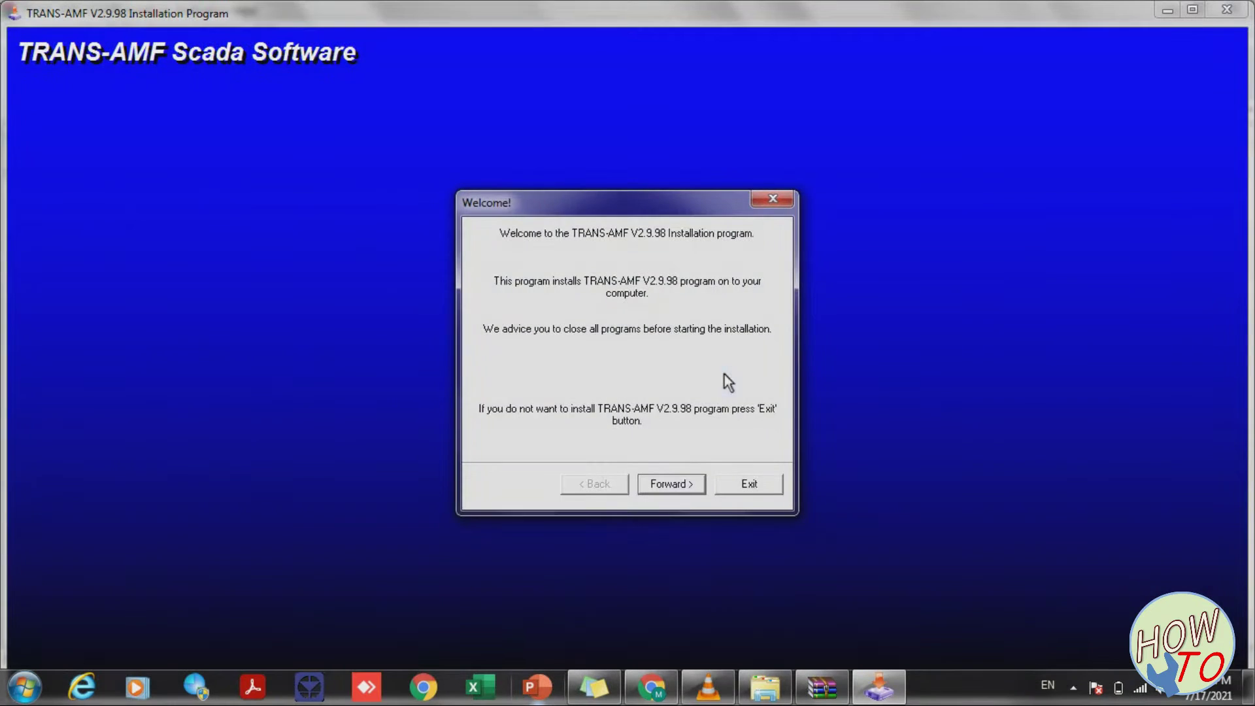
Step: Complete the TRANS-AMF V2.9.98 installation, then install the Emko USB device drivers
{"action": "left_click", "coordinate": [686, 489]}
{"action": "left_click", "coordinate": [687, 489]}
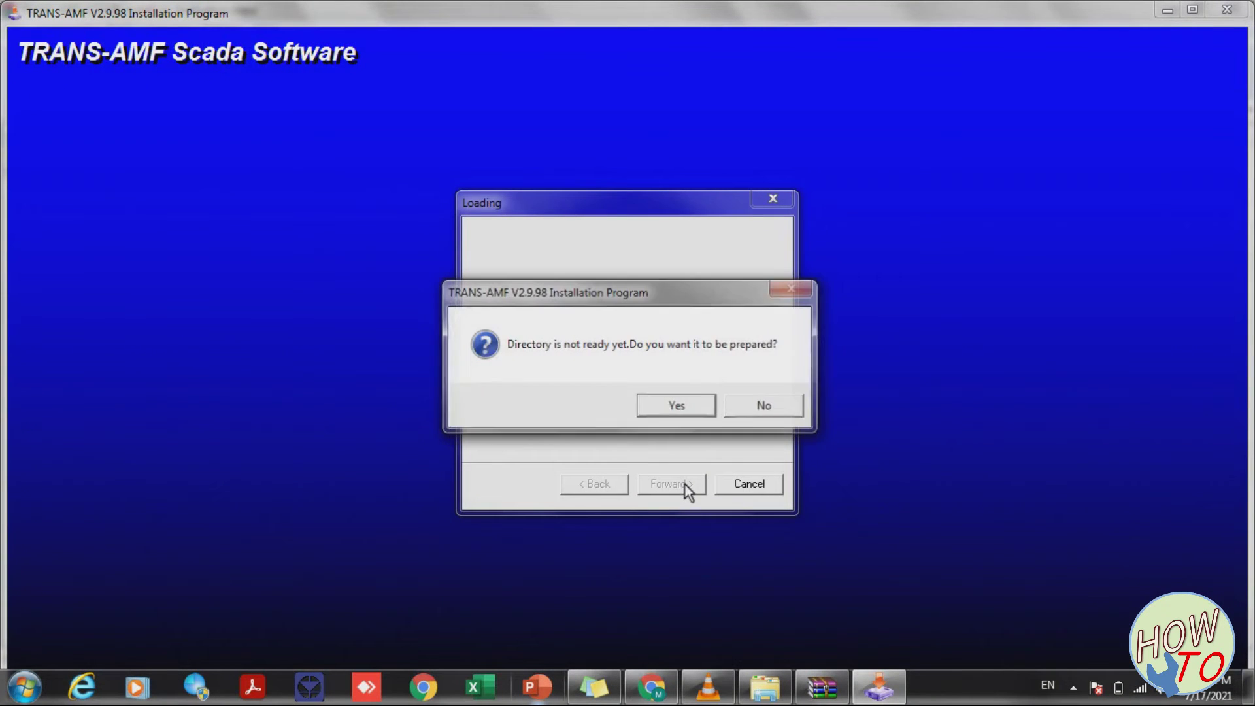
{"action": "left_click", "coordinate": [680, 415]}
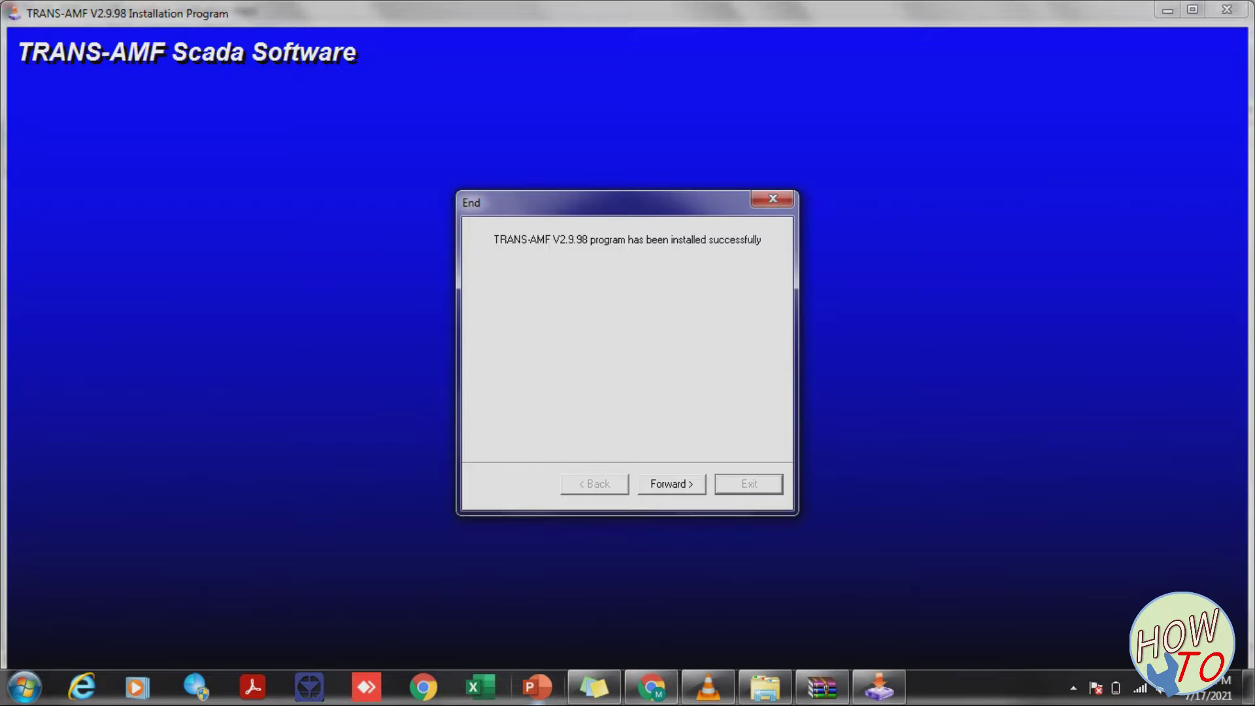
{"action": "left_click", "coordinate": [665, 490]}
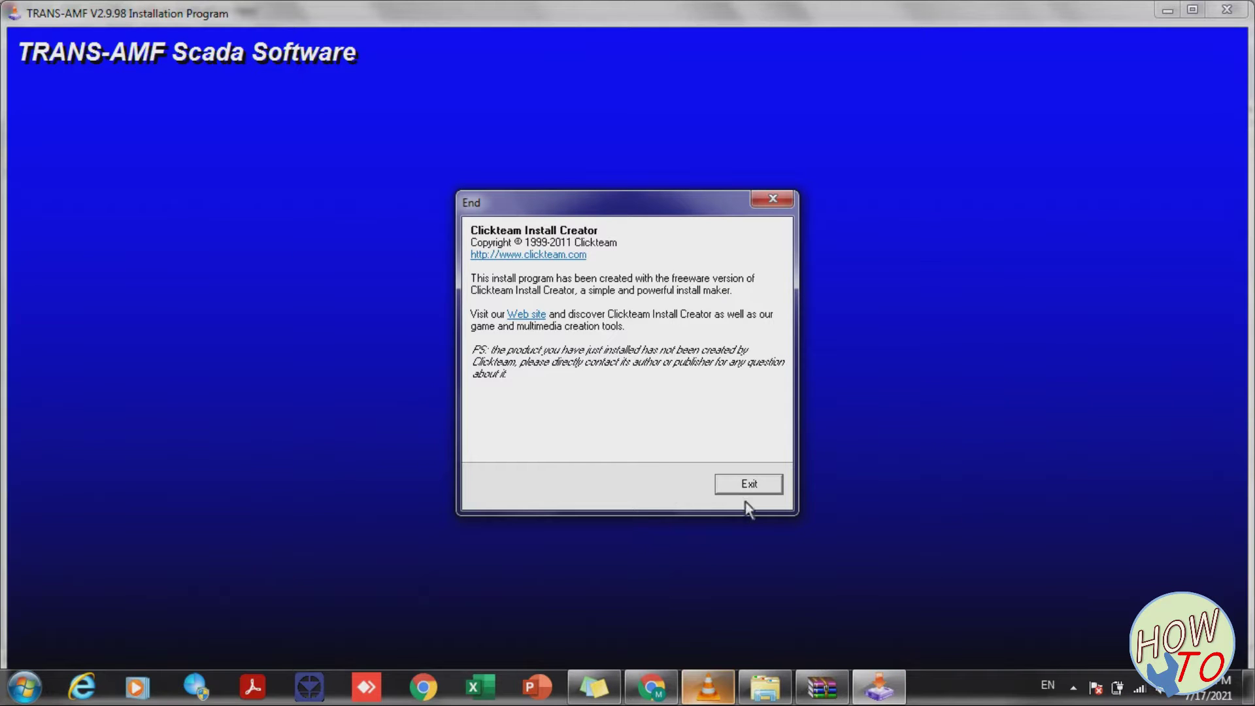
{"action": "left_click", "coordinate": [750, 485]}
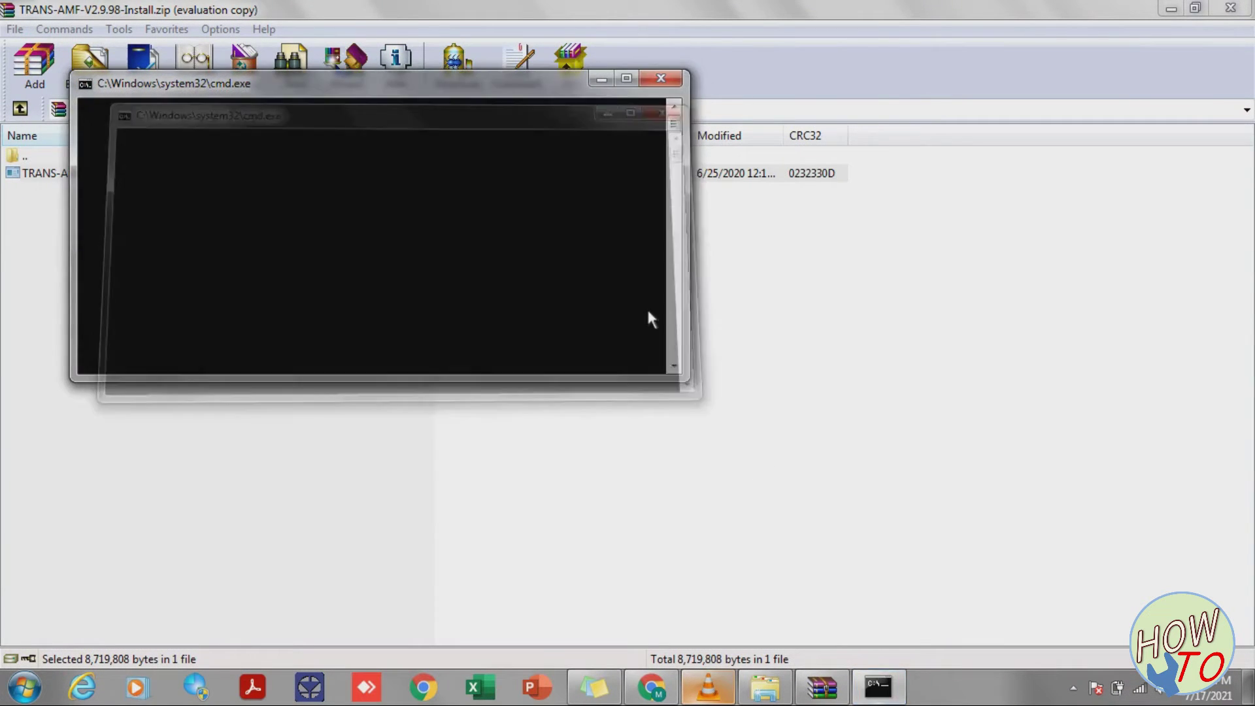
{"action": "left_click", "coordinate": [471, 452]}
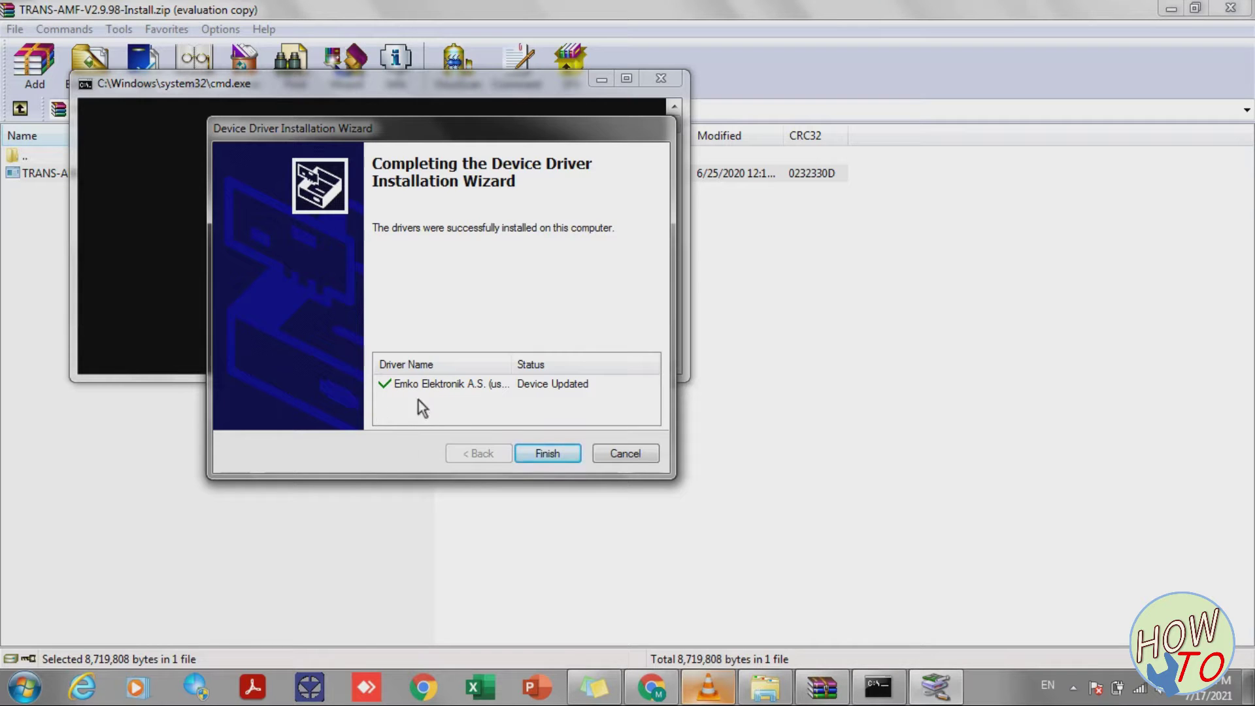
{"action": "left_click", "coordinate": [564, 454]}
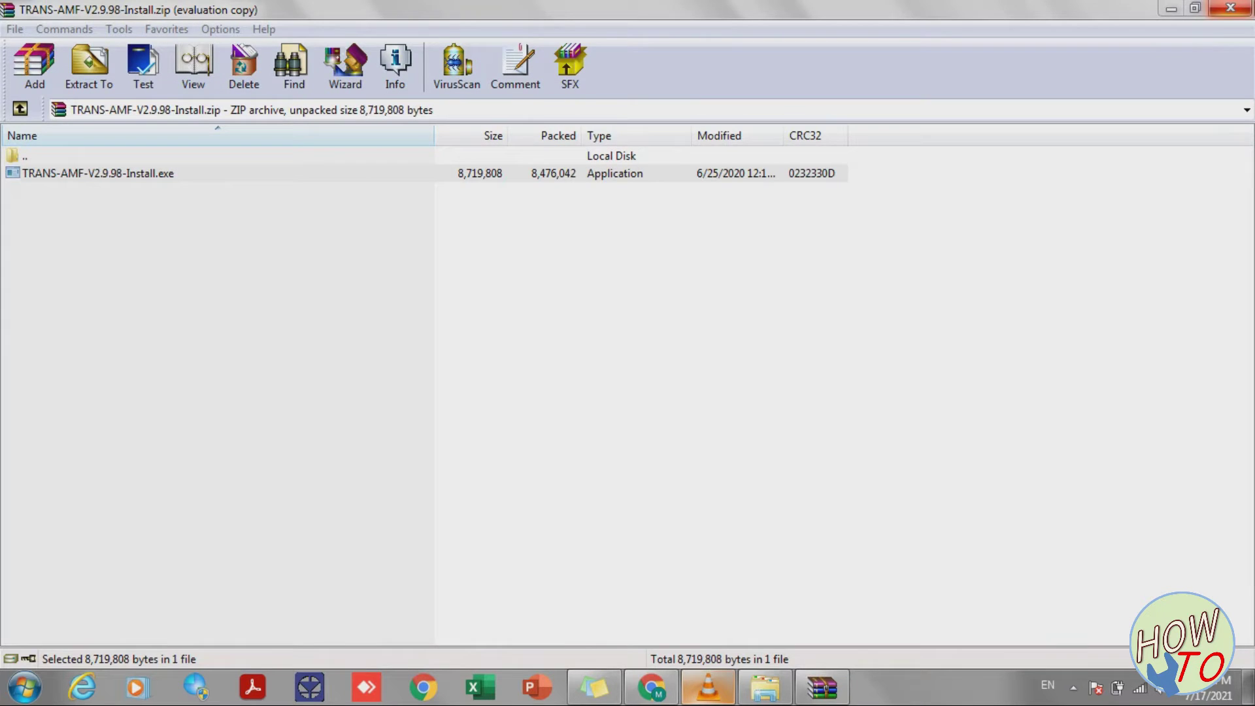
Step: Close WinRAR and the DVD listing, then open Device Manager in Computer Management
{"action": "left_click", "coordinate": [1231, 8]}
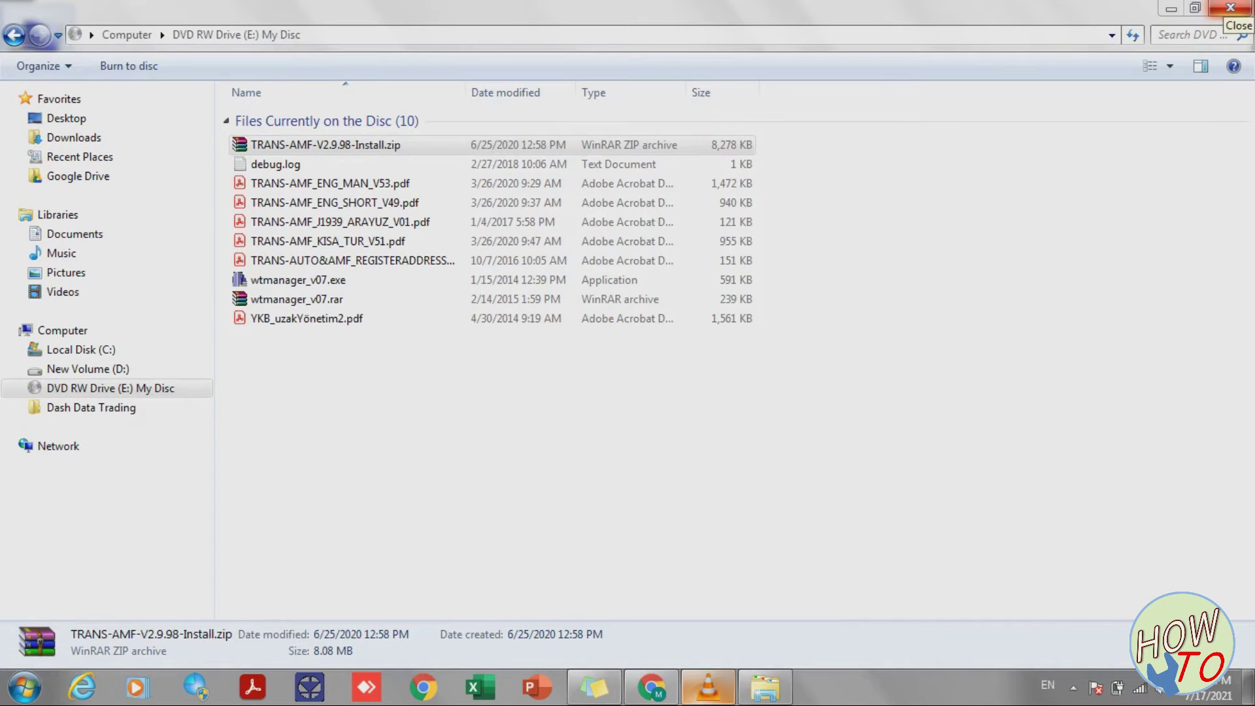
{"action": "left_click", "coordinate": [1230, 8]}
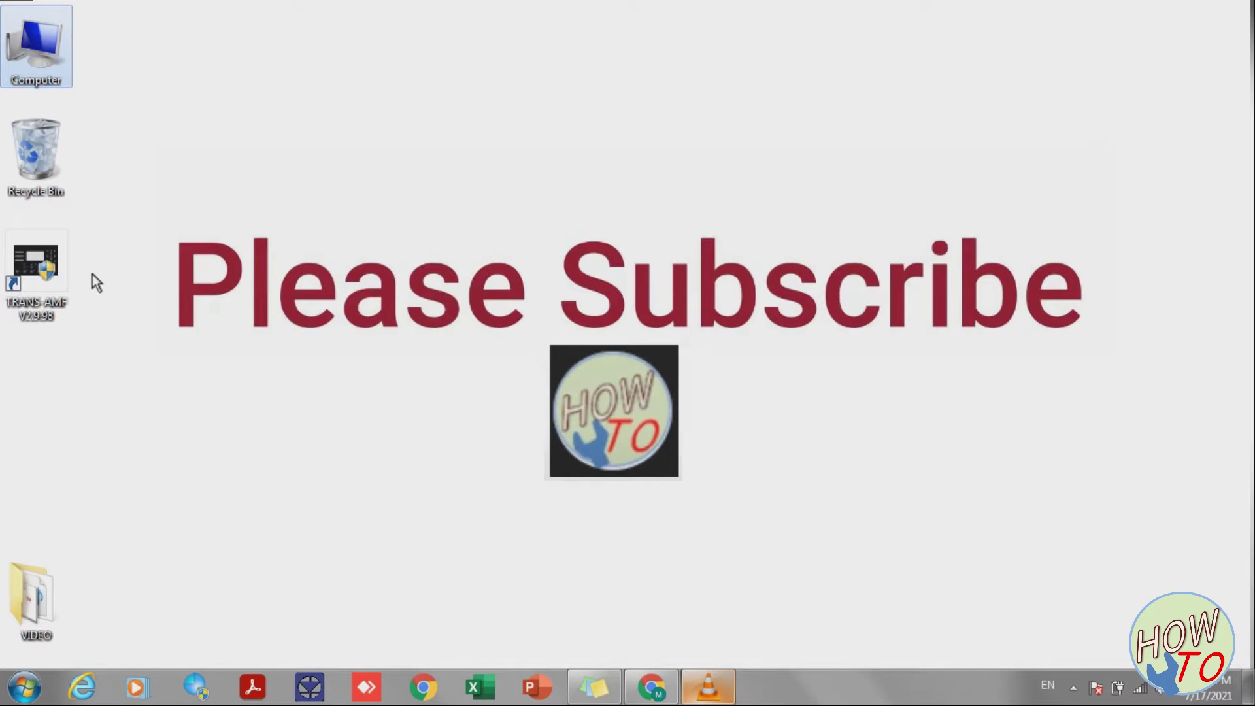
{"action": "right_click", "coordinate": [60, 69]}
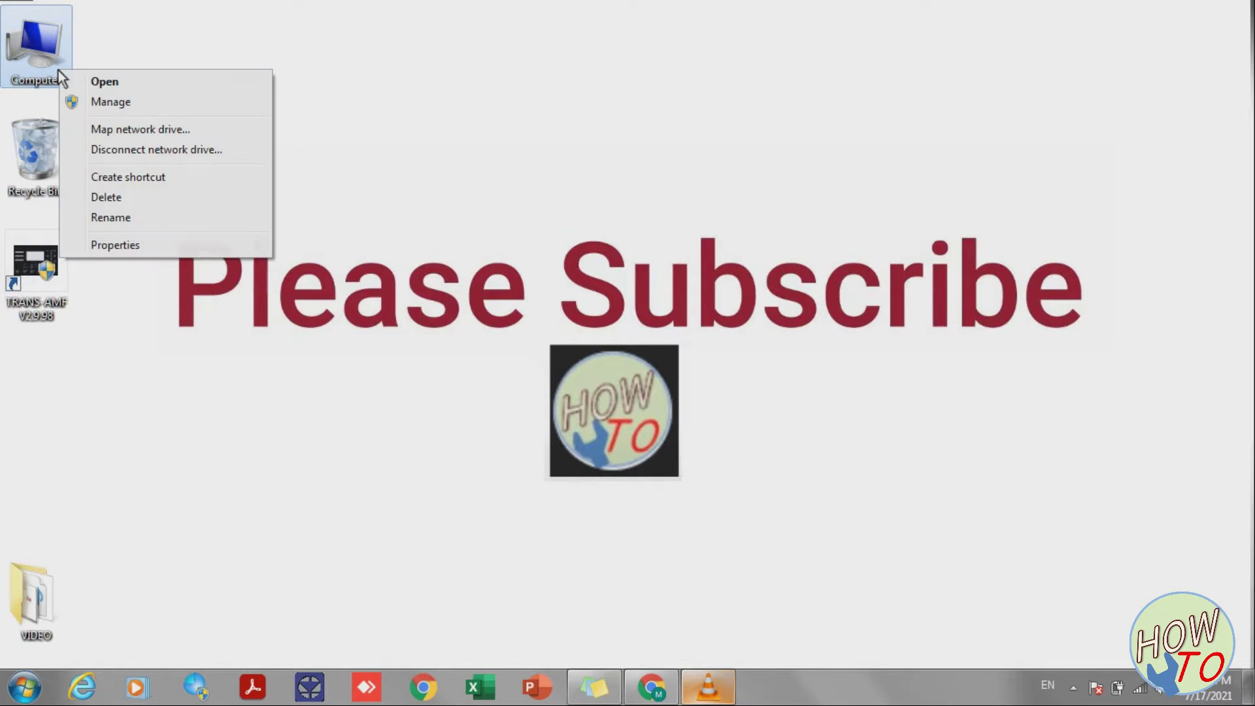
{"action": "left_click", "coordinate": [93, 104]}
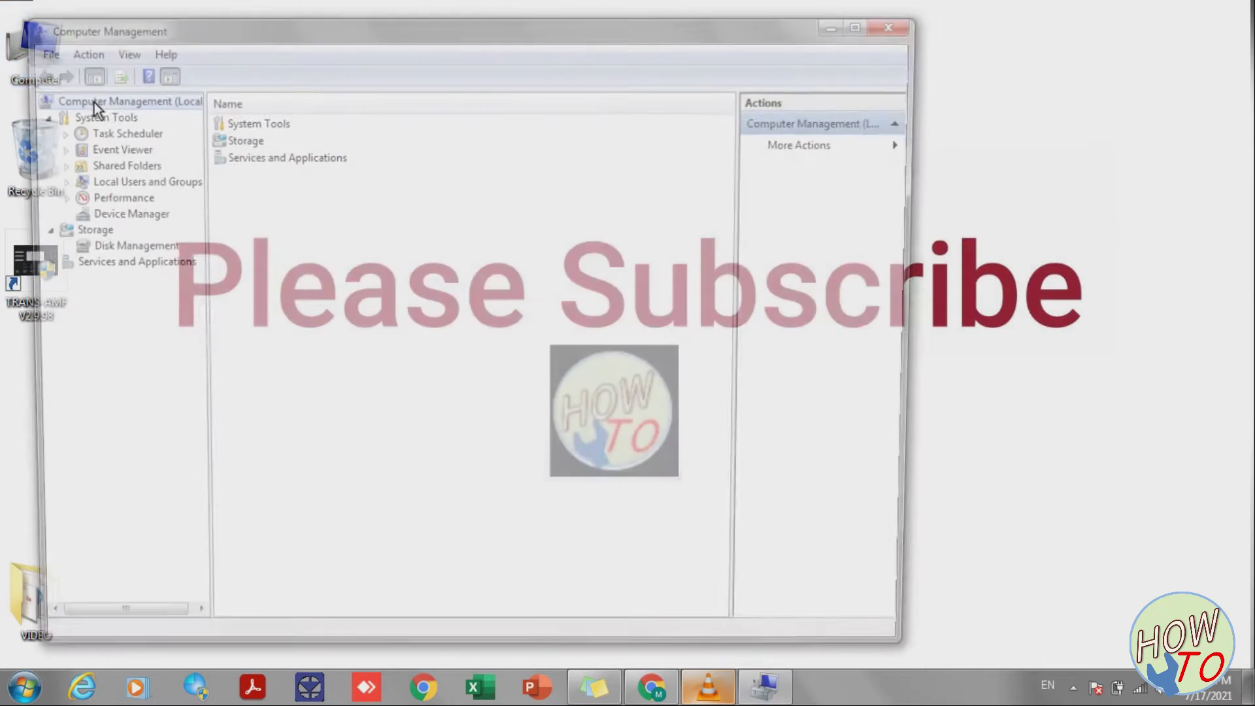
{"action": "left_click", "coordinate": [119, 214]}
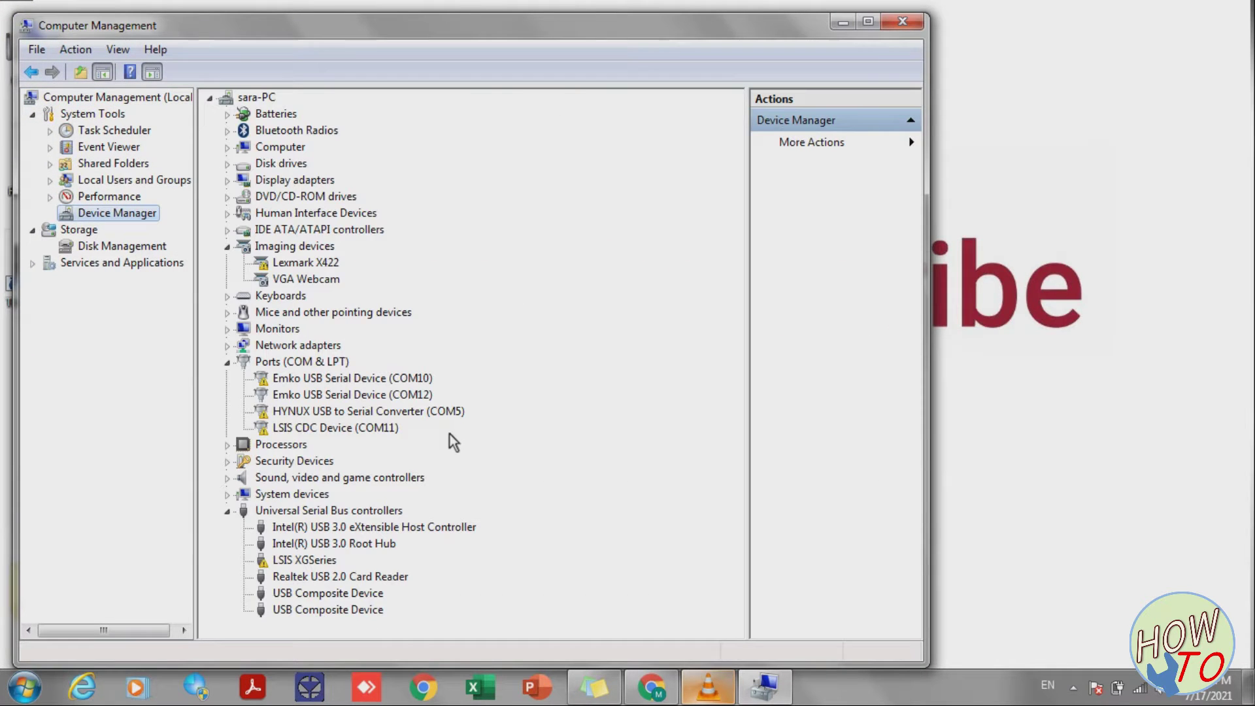
Step: Change the Emko USB Serial Device port from COM12 to COM1, accepting the in-use warning
{"action": "double_click", "coordinate": [416, 395]}
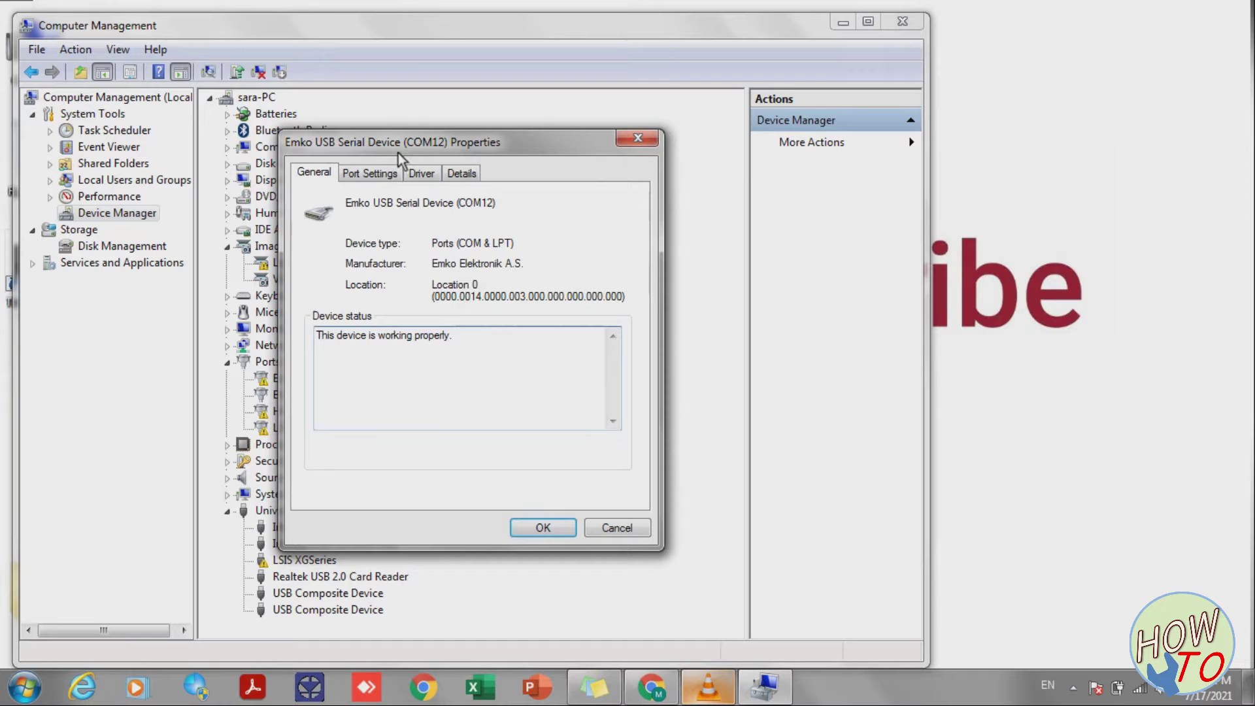
{"action": "left_click", "coordinate": [364, 175]}
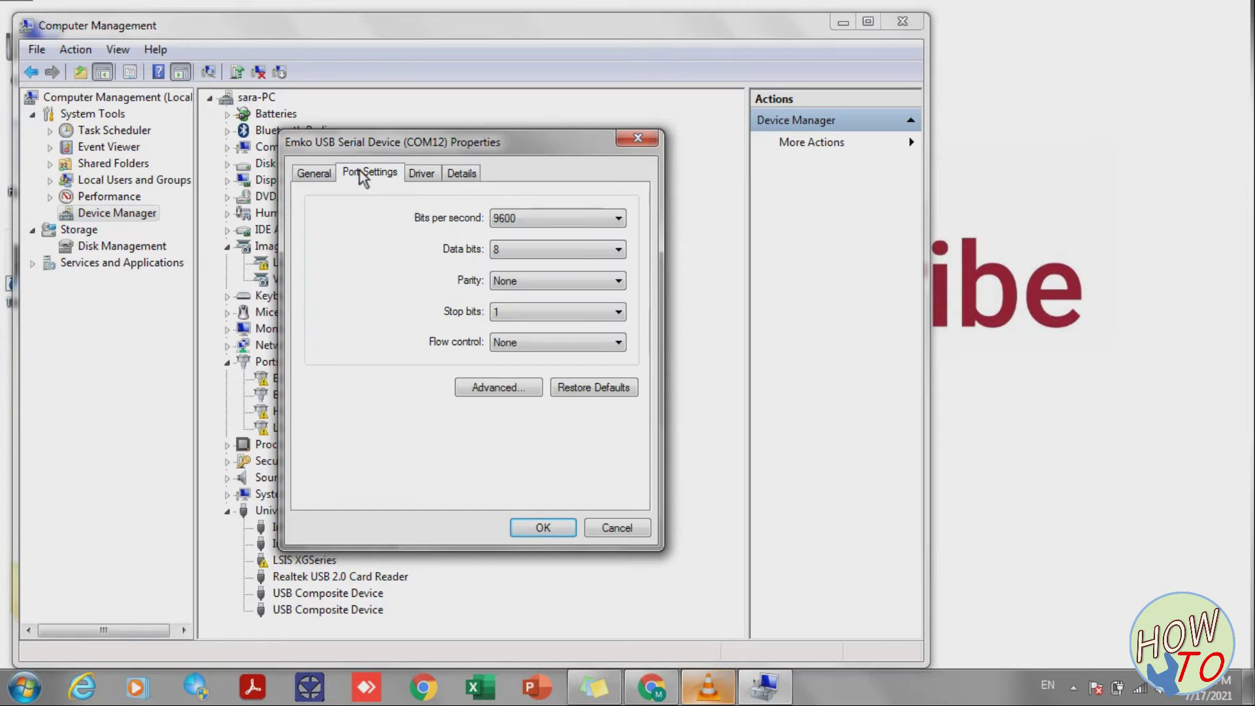
{"action": "left_click", "coordinate": [515, 387]}
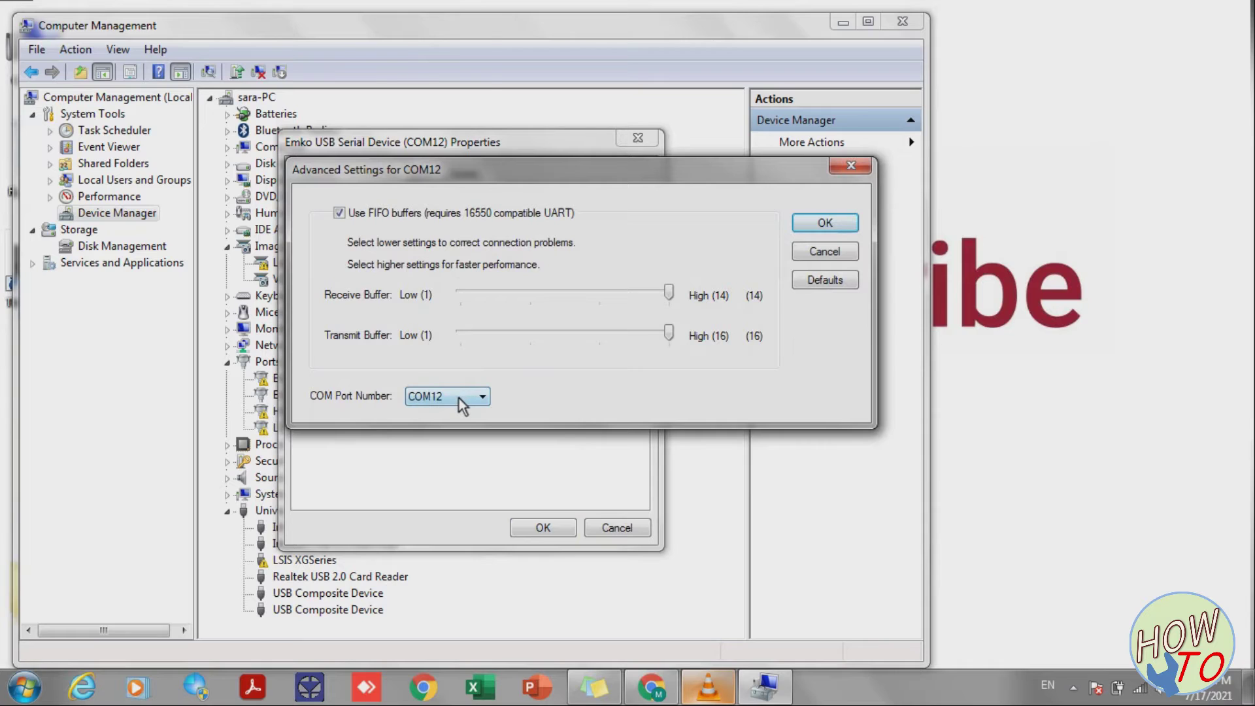
{"action": "left_click", "coordinate": [462, 399]}
{"action": "left_click", "coordinate": [482, 37]}
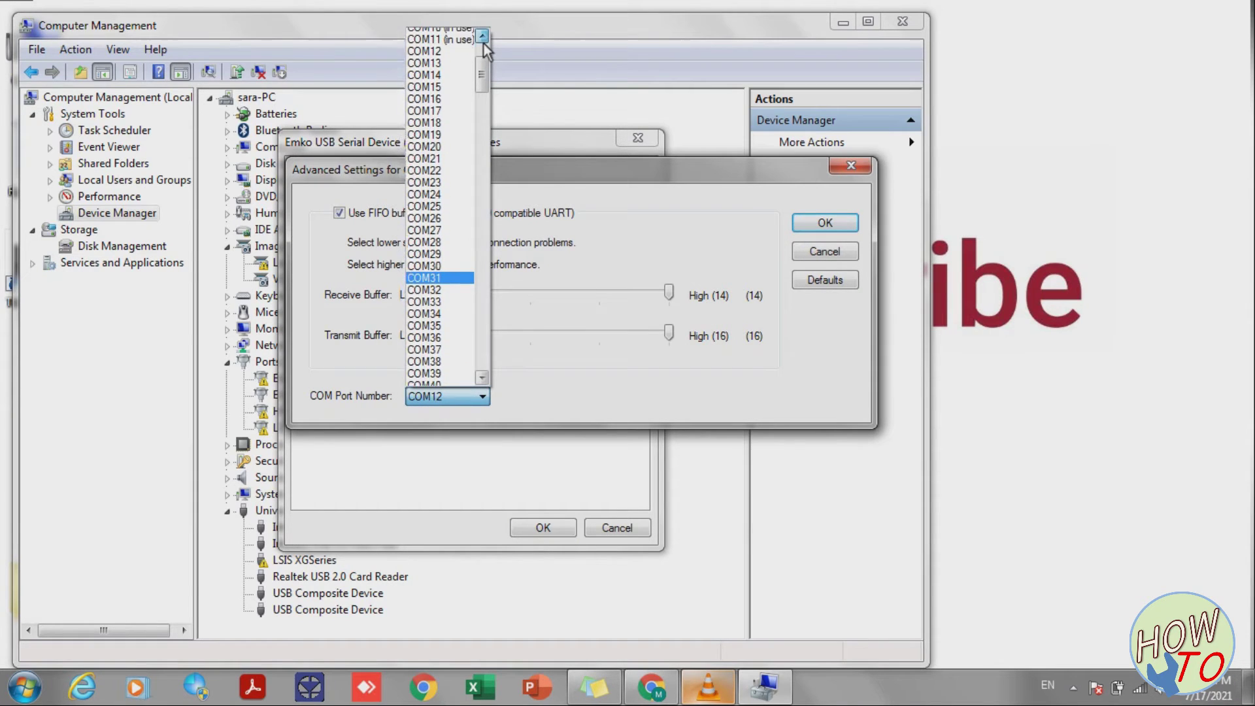
{"action": "left_click", "coordinate": [482, 38]}
{"action": "left_click", "coordinate": [482, 38]}
{"action": "left_click", "coordinate": [482, 37]}
{"action": "left_click", "coordinate": [482, 38]}
{"action": "left_click", "coordinate": [482, 37]}
{"action": "left_click", "coordinate": [482, 37]}
{"action": "left_click", "coordinate": [482, 38]}
{"action": "left_click", "coordinate": [482, 37]}
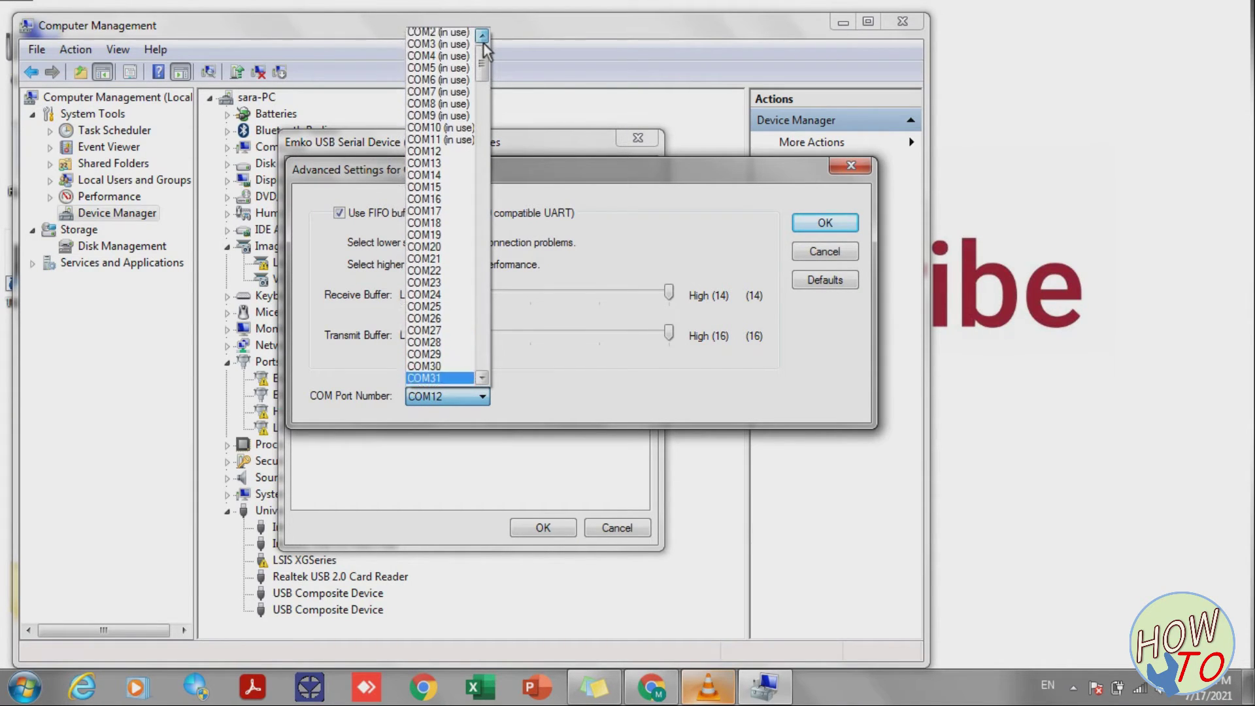
{"action": "left_click", "coordinate": [482, 37]}
{"action": "left_click", "coordinate": [451, 32]}
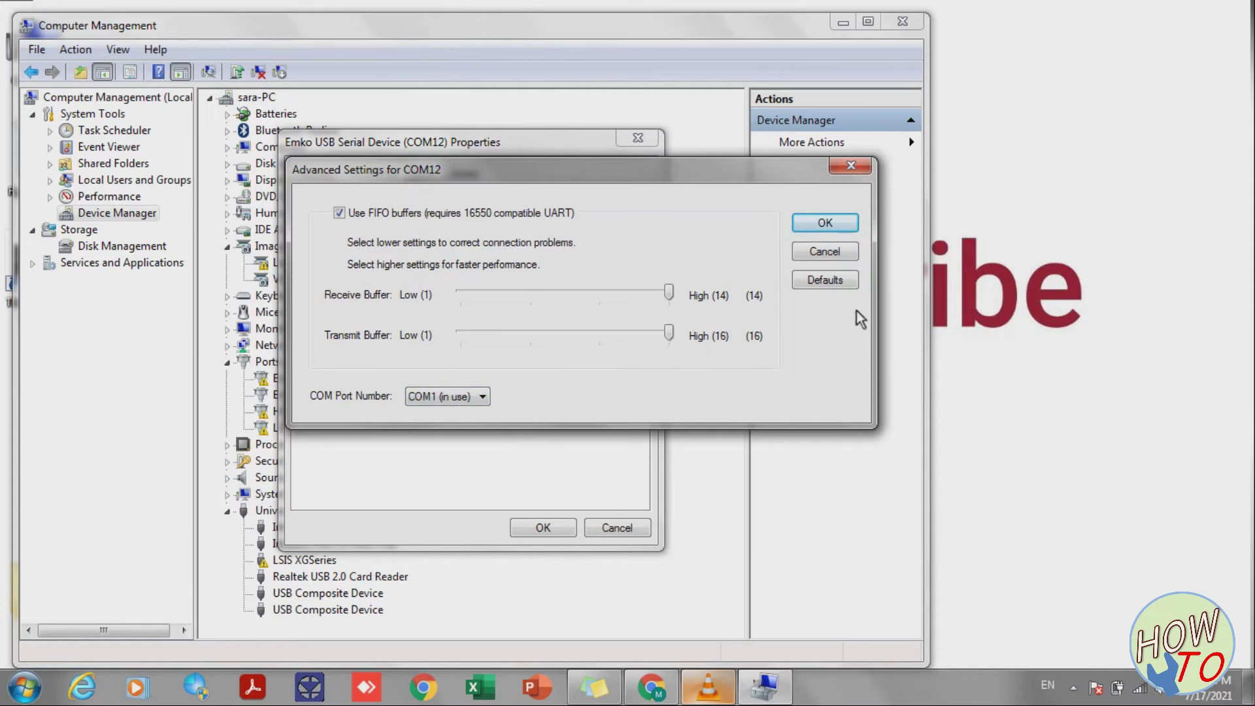
{"action": "left_click", "coordinate": [832, 224]}
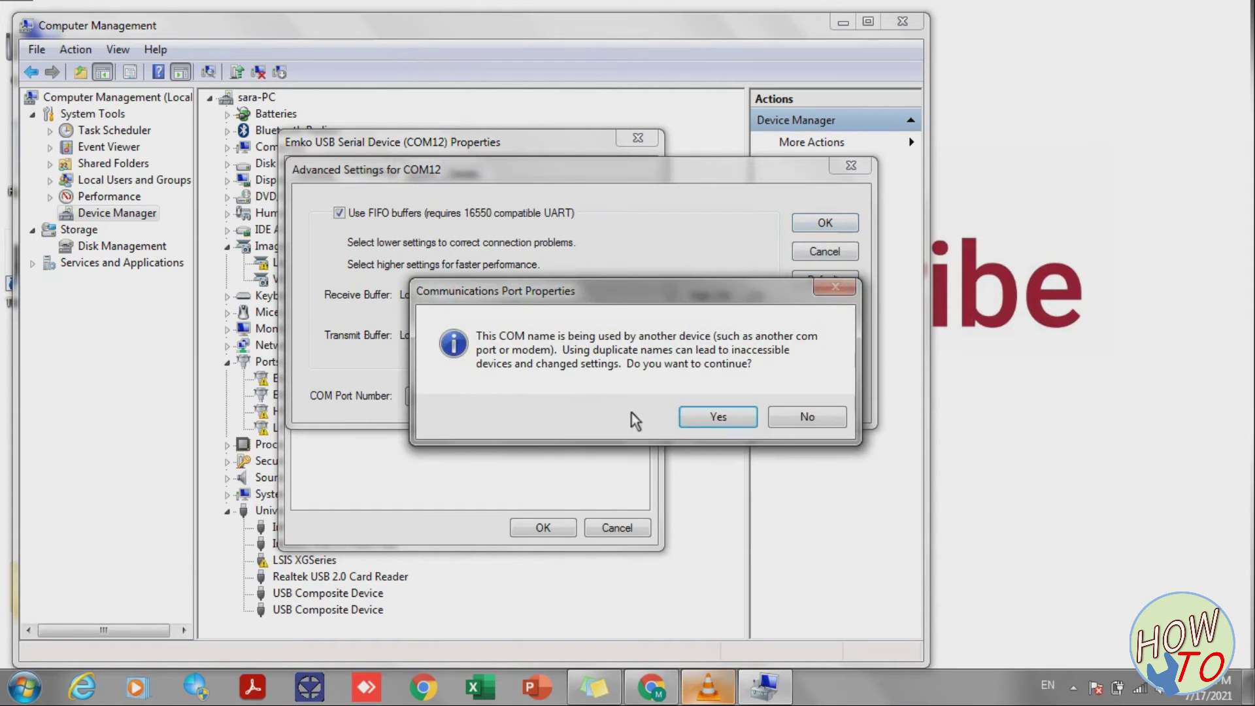
{"action": "left_click", "coordinate": [688, 417]}
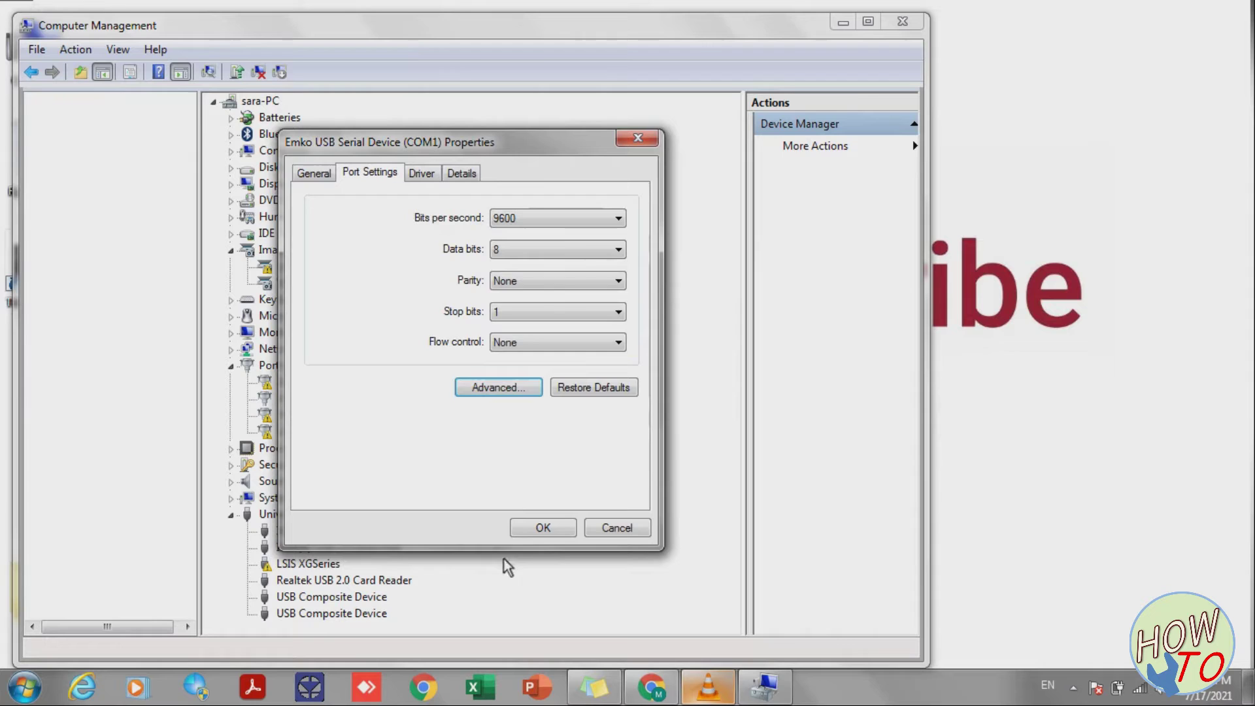
{"action": "left_click", "coordinate": [541, 528]}
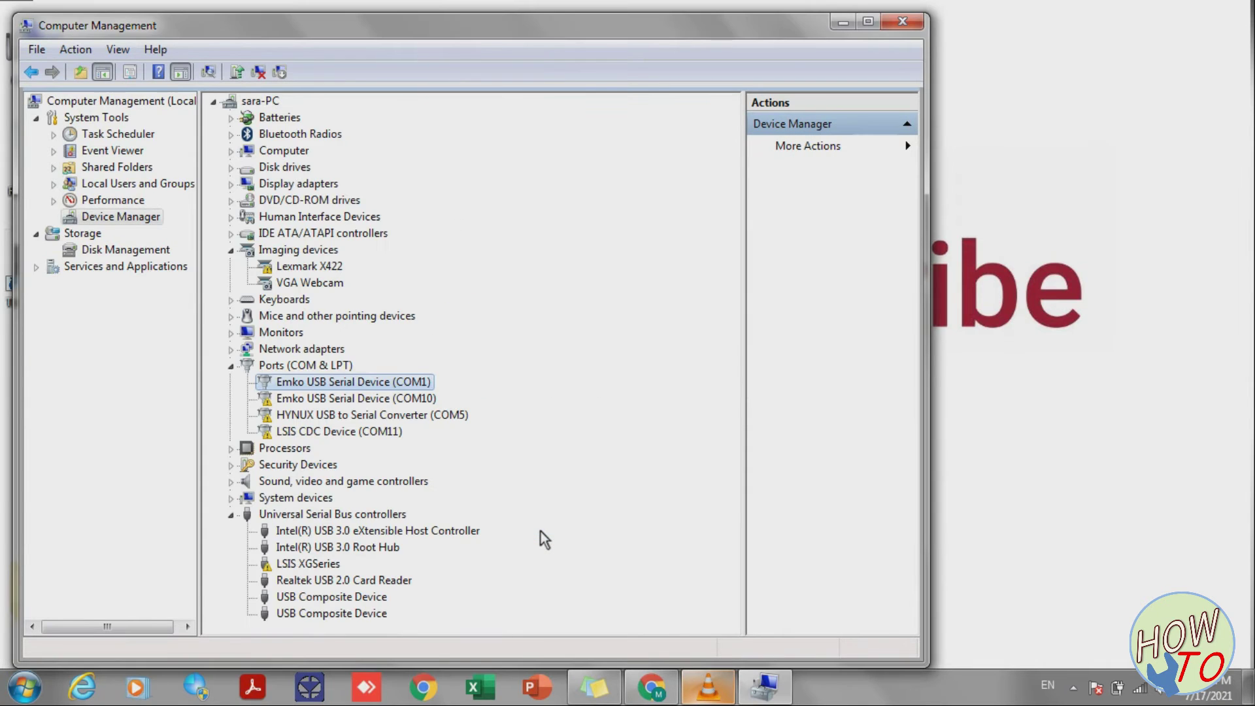
Step: Close Computer Management and run TRANS-AMF as administrator
{"action": "left_click", "coordinate": [903, 23]}
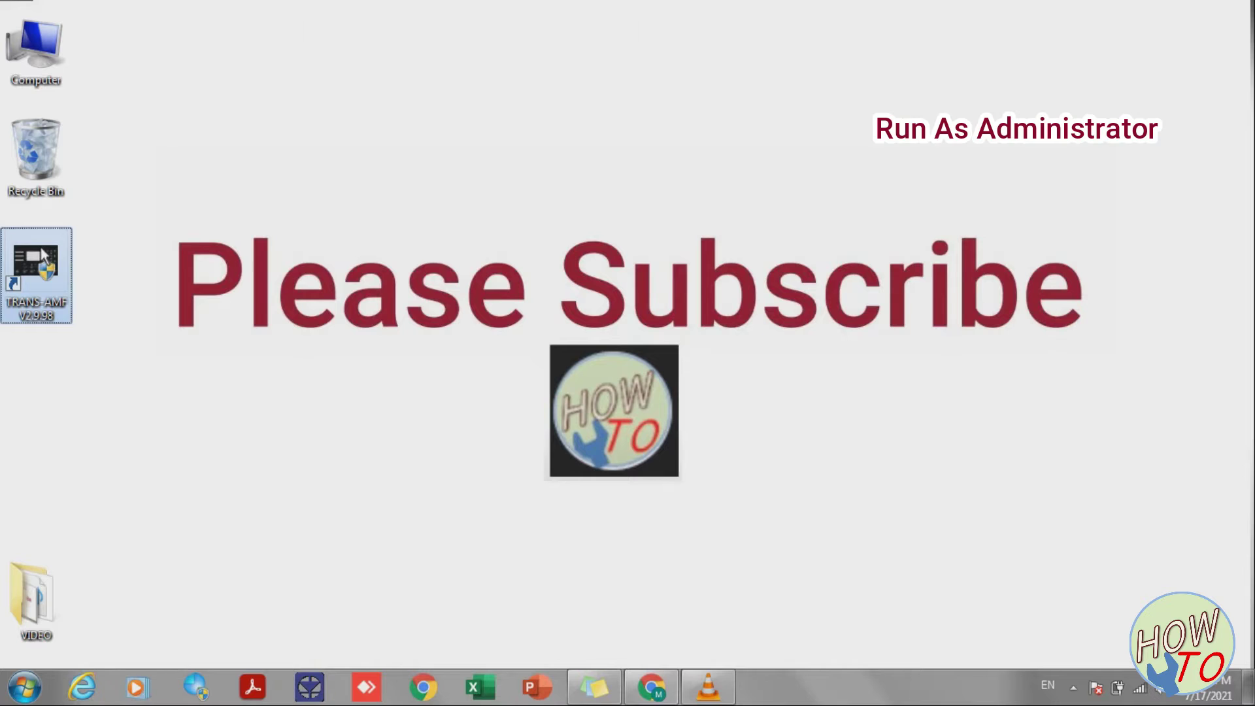
{"action": "right_click", "coordinate": [38, 244]}
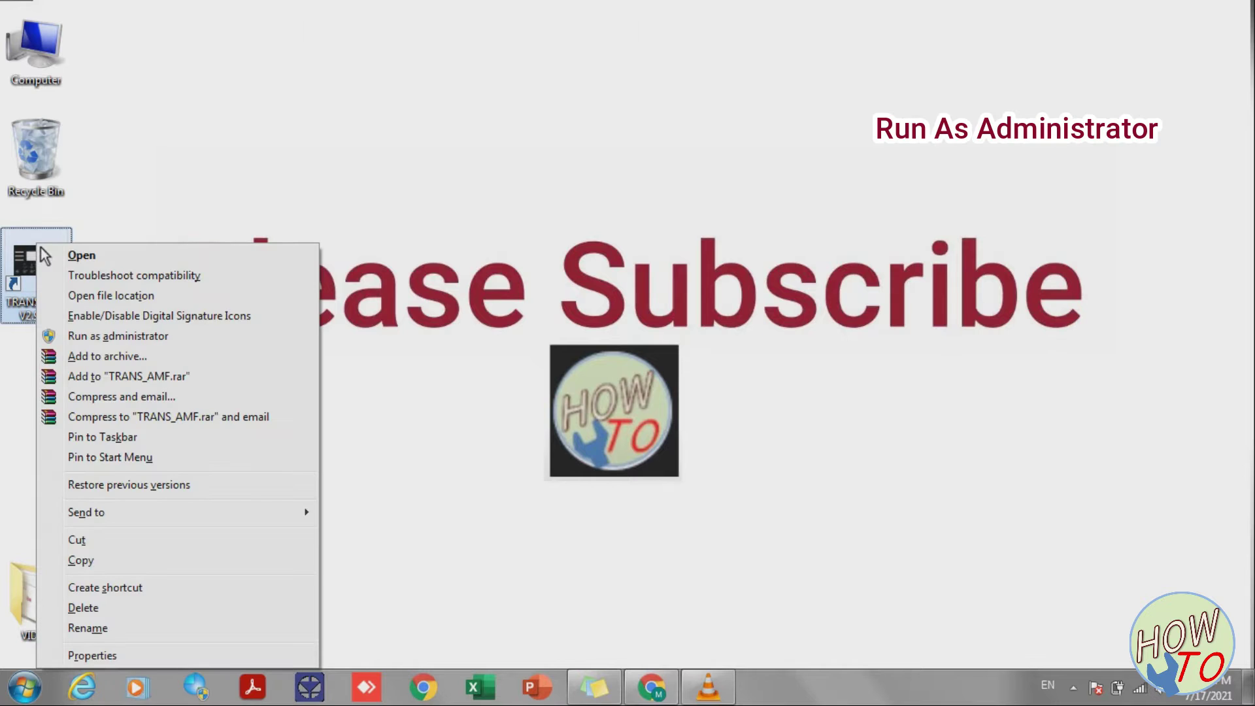
{"action": "left_click", "coordinate": [129, 337]}
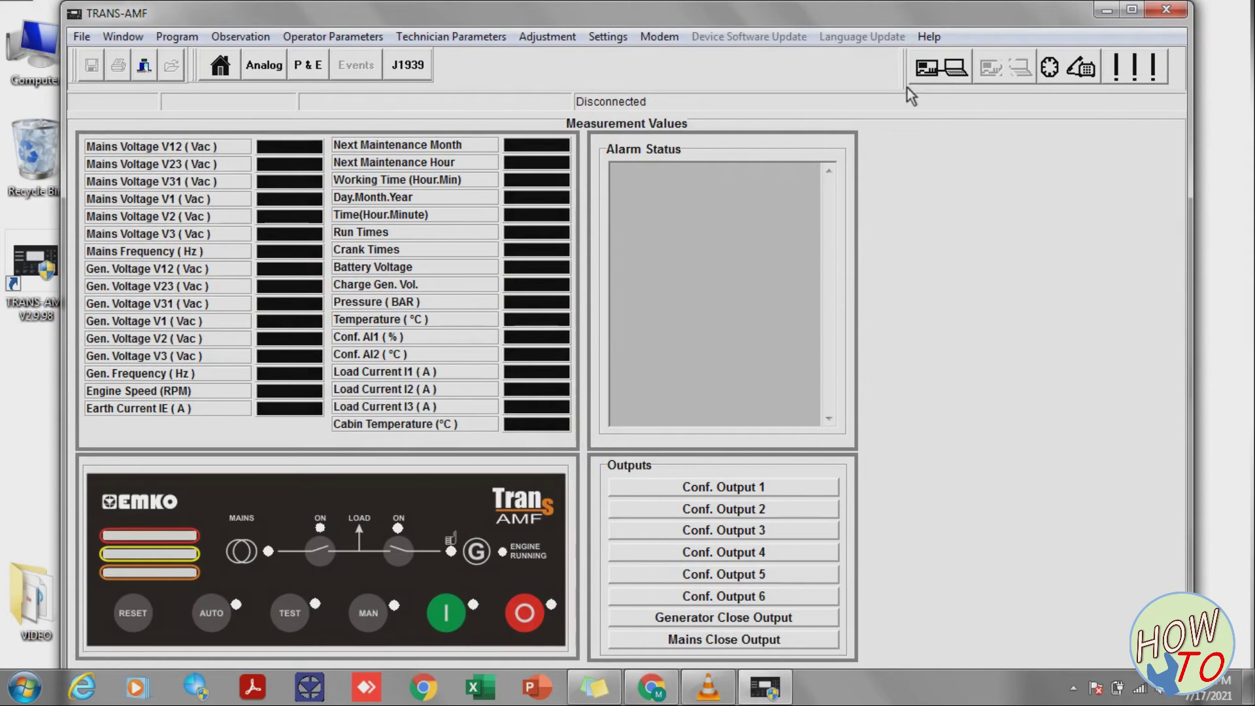
Step: Connect TRANS-AMF to the controller over USB using COM1 Emko USB Serial Device
{"action": "left_click", "coordinate": [948, 69]}
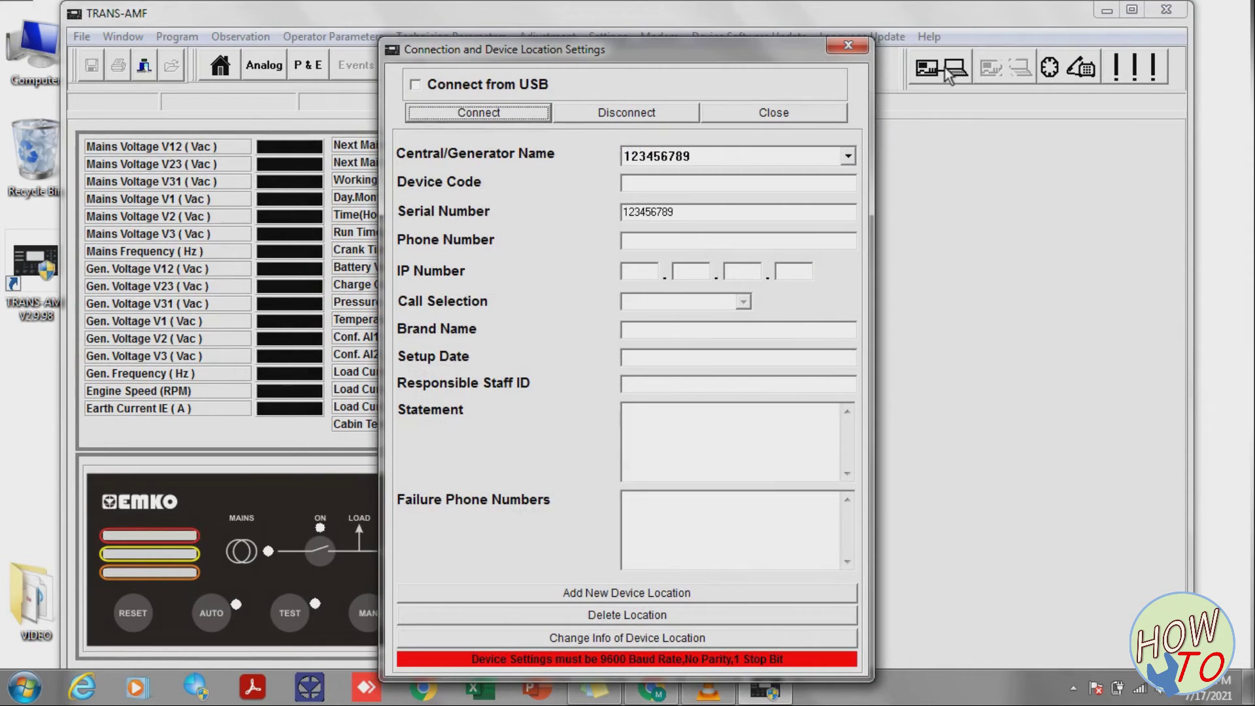
{"action": "left_click", "coordinate": [455, 89]}
{"action": "left_click", "coordinate": [469, 120]}
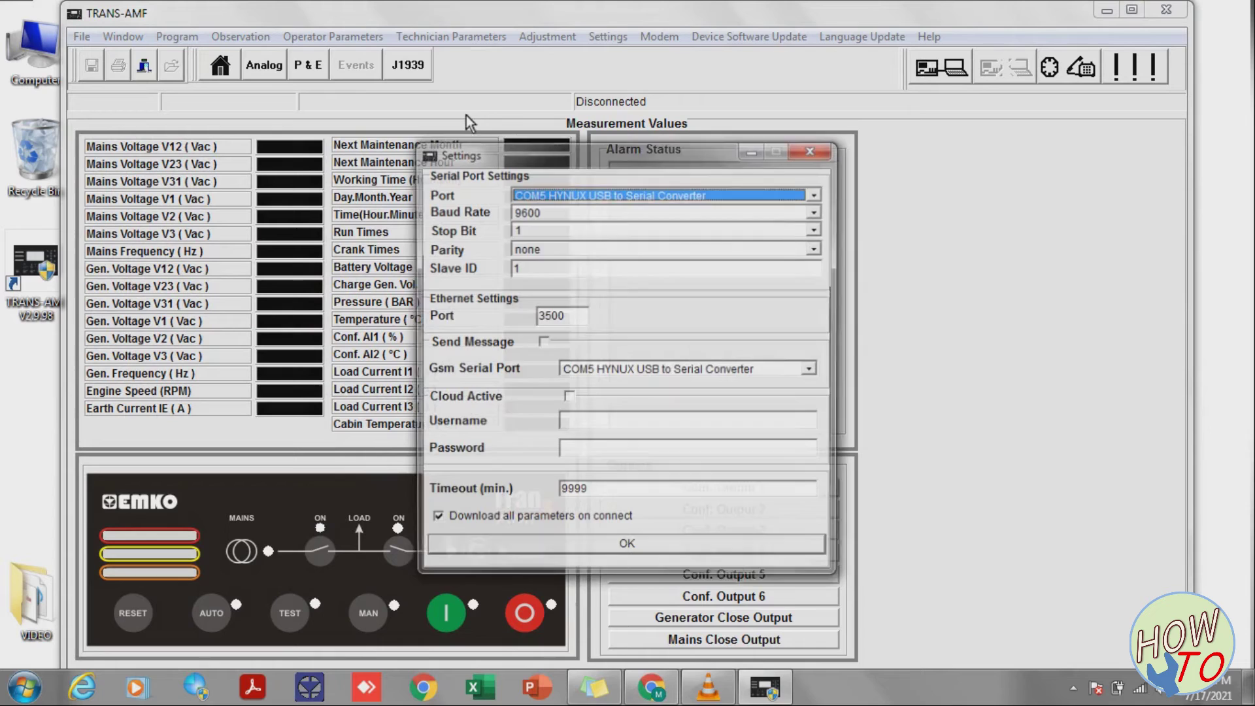
{"action": "left_click", "coordinate": [822, 196]}
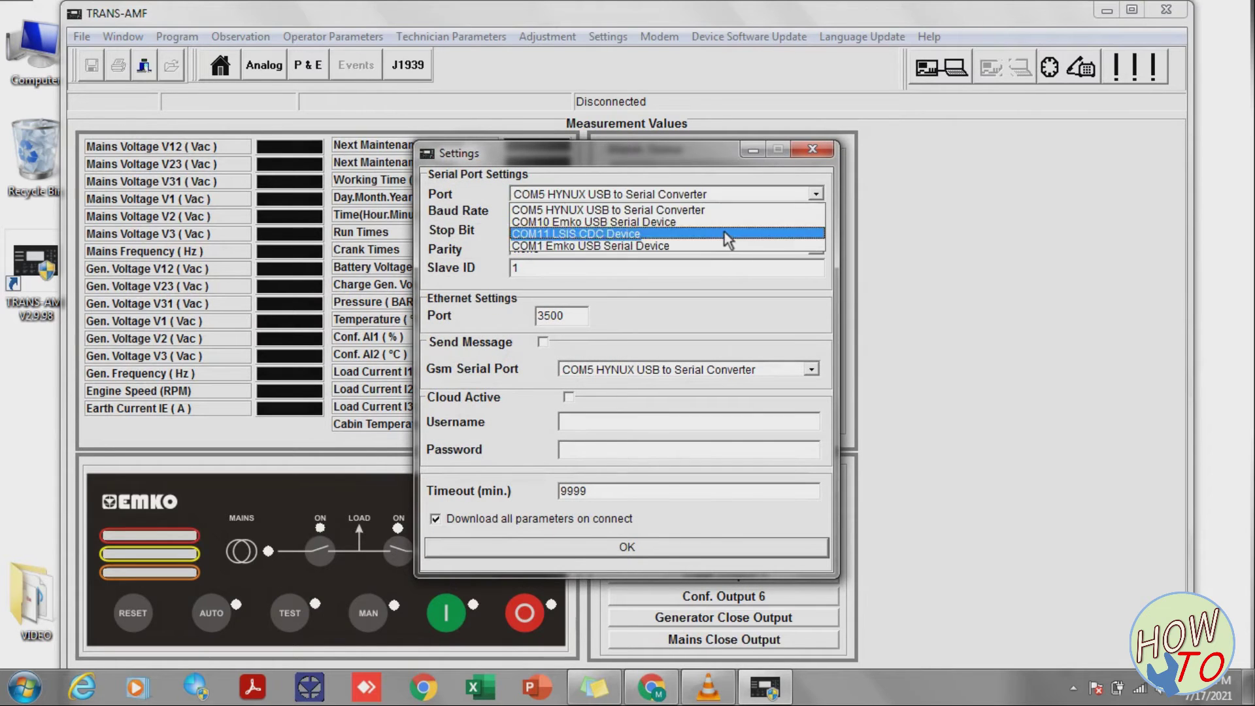
{"action": "left_click", "coordinate": [709, 247]}
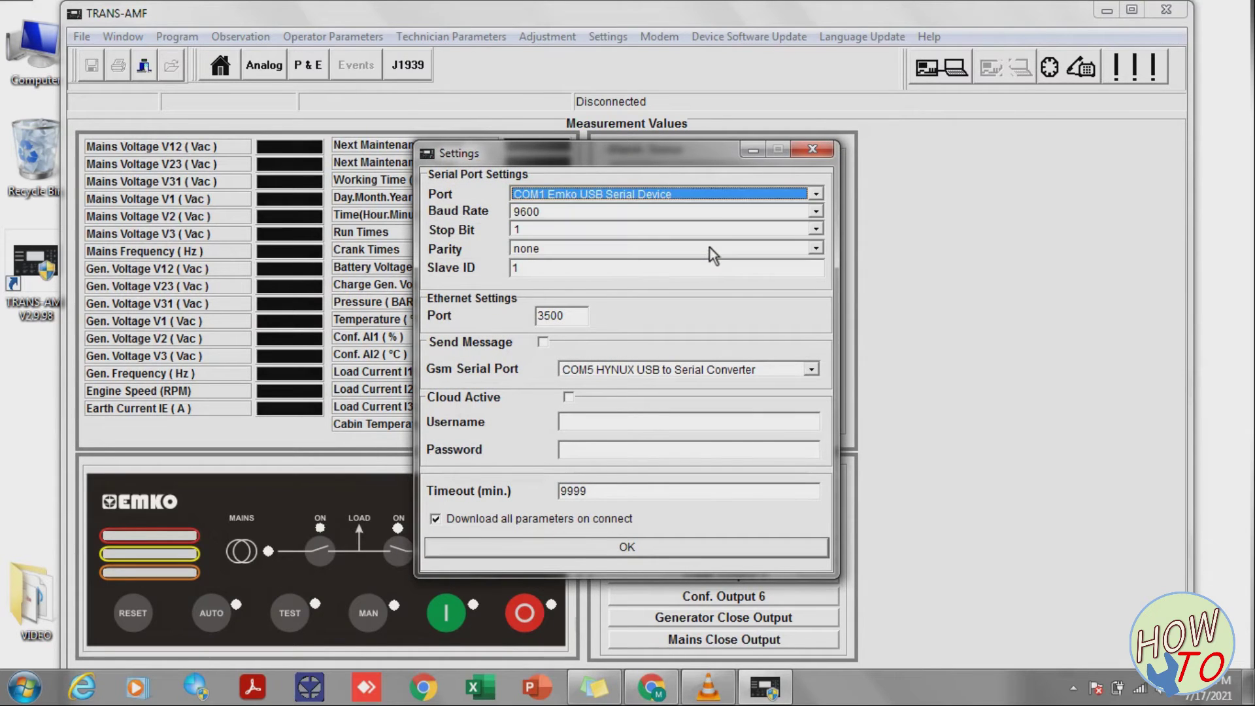
{"action": "left_click", "coordinate": [595, 547]}
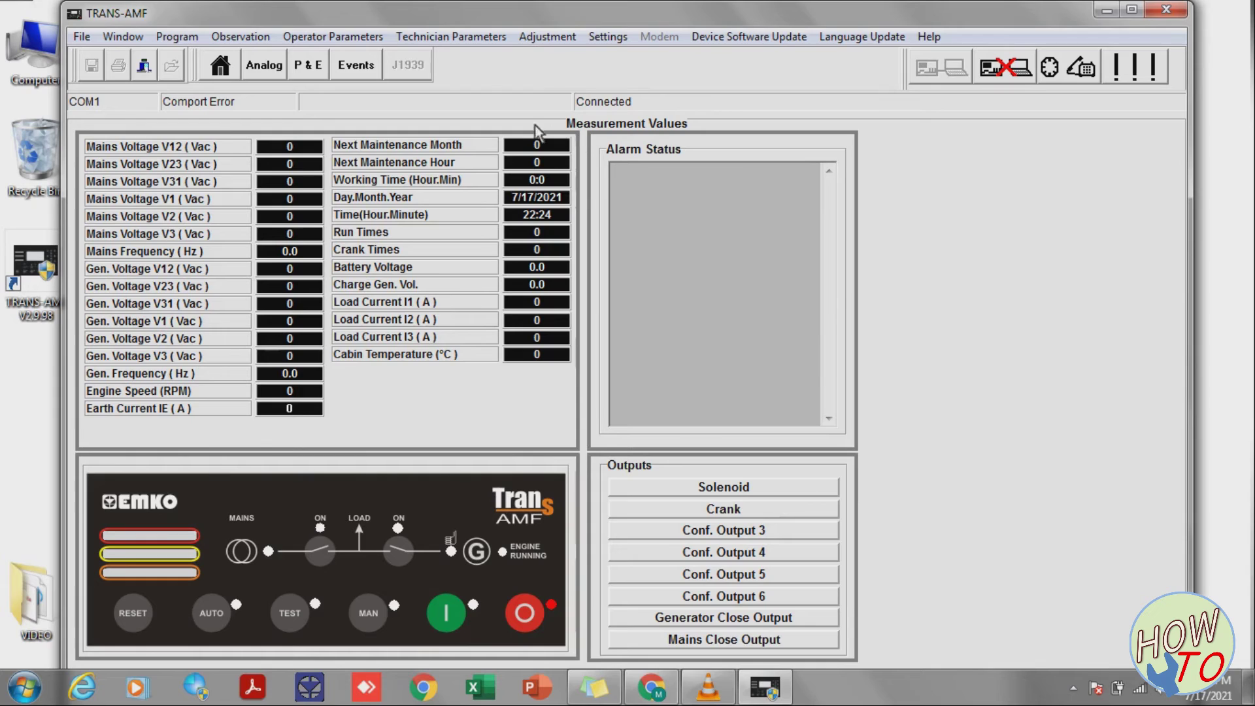
Step: On Technician Parameters > Mains > Volt Level, enter 360 as Mains Under Voltage, then select the reset field
{"action": "left_click", "coordinate": [452, 37]}
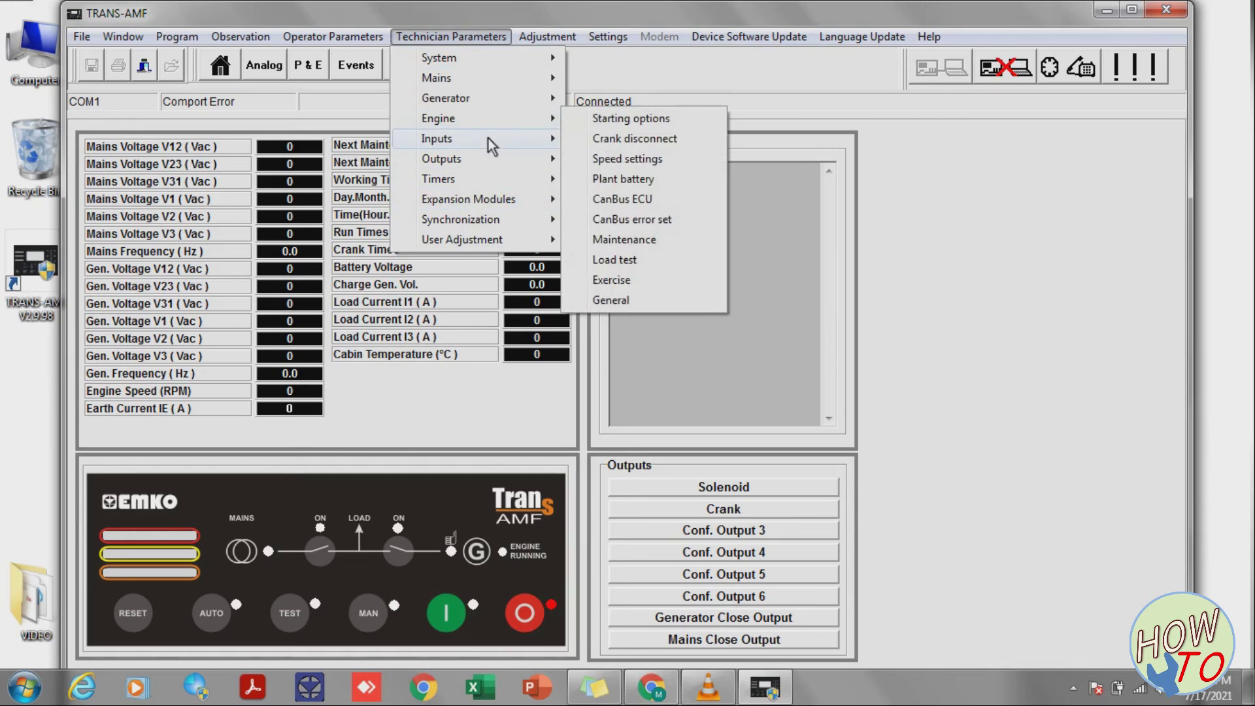
{"action": "mouse_move", "coordinate": [488, 141]}
{"action": "mouse_move", "coordinate": [511, 74]}
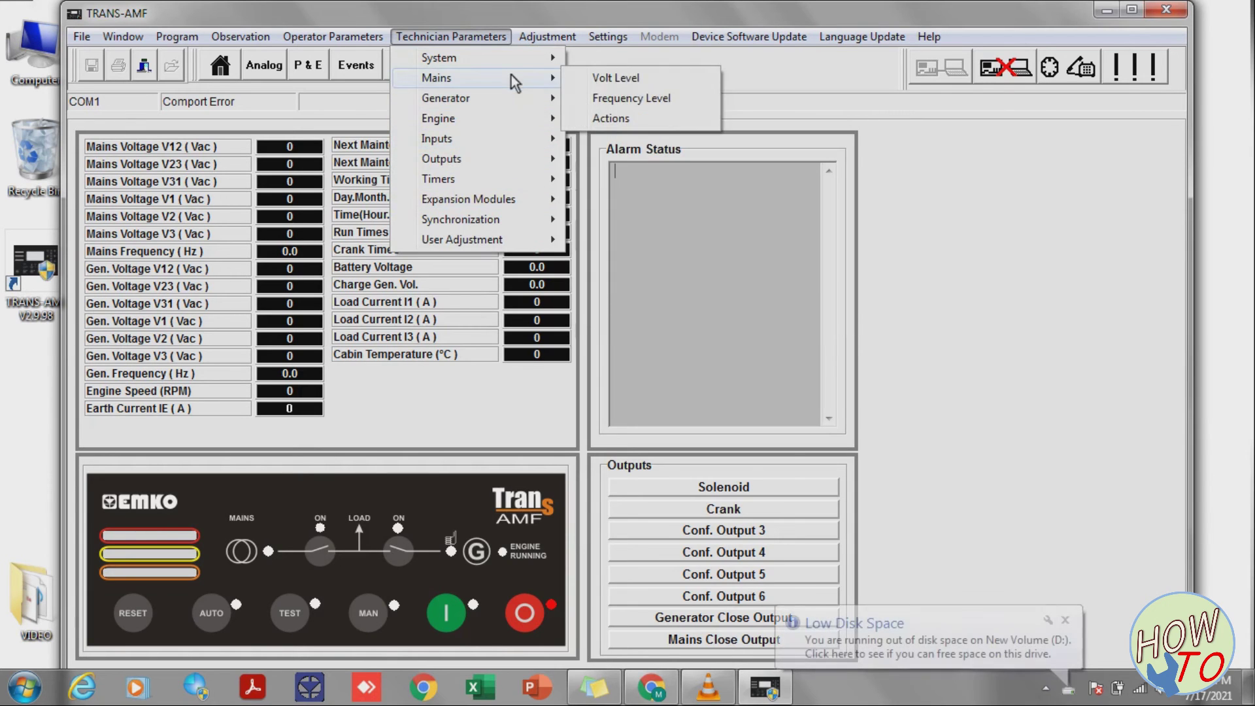
{"action": "left_click", "coordinate": [622, 81]}
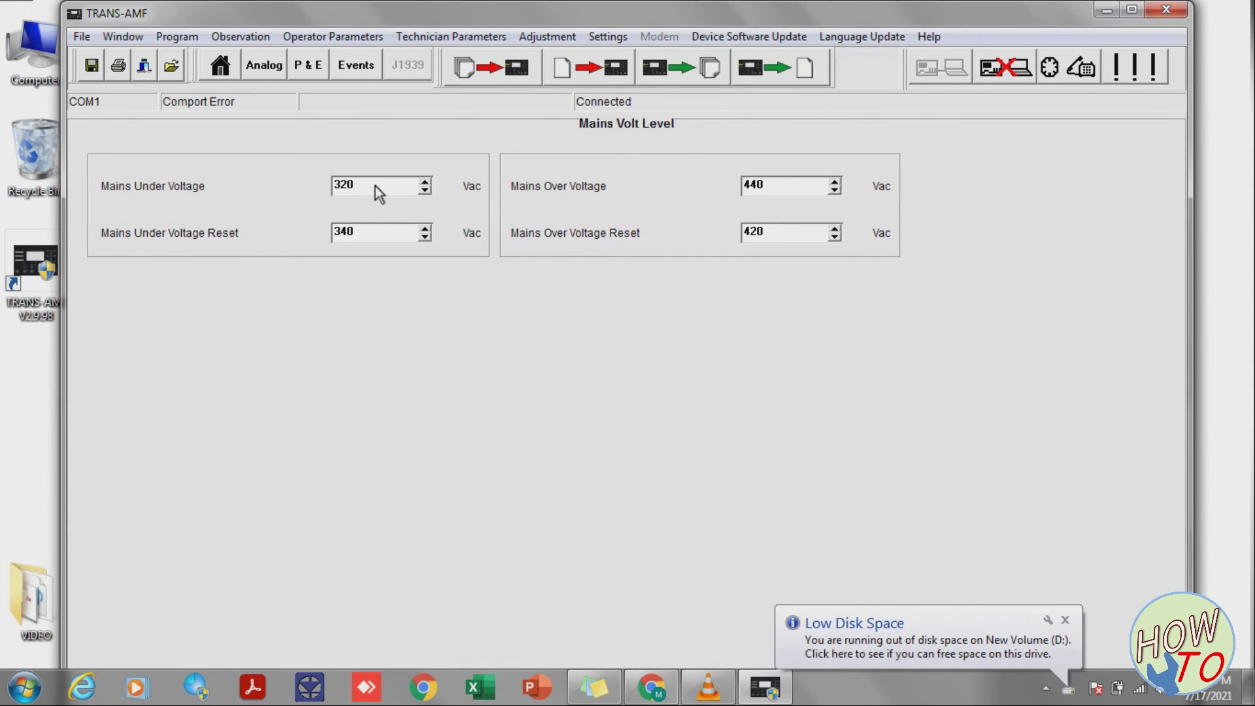
{"action": "type", "text": "360"}
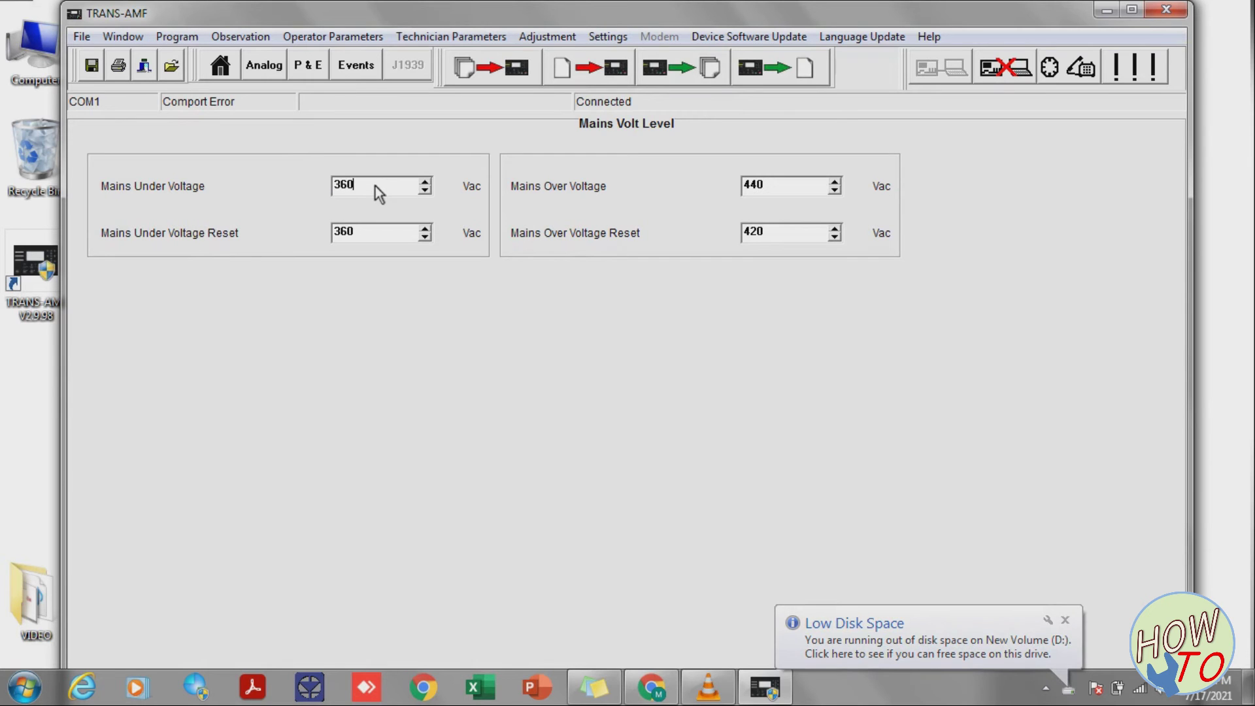
{"action": "left_click", "coordinate": [386, 233]}
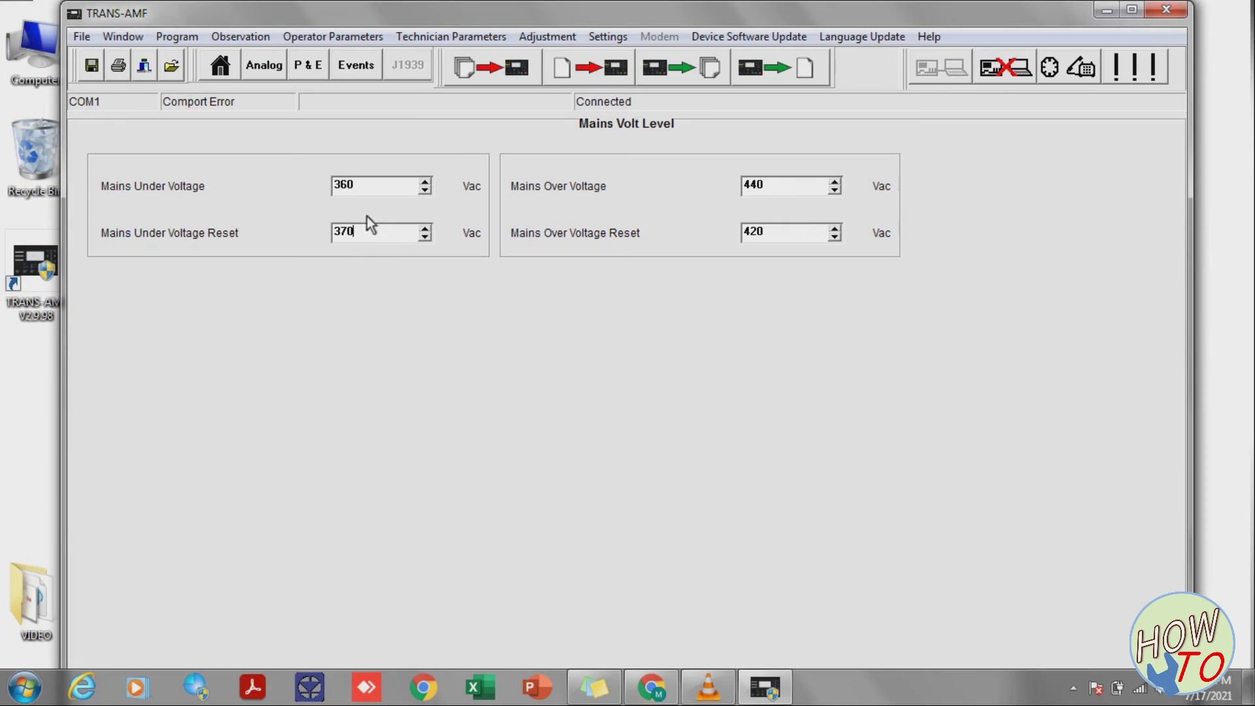
Step: Upload the Mains Volt Level page to the controller, confirming the write warning
{"action": "left_click", "coordinate": [591, 78]}
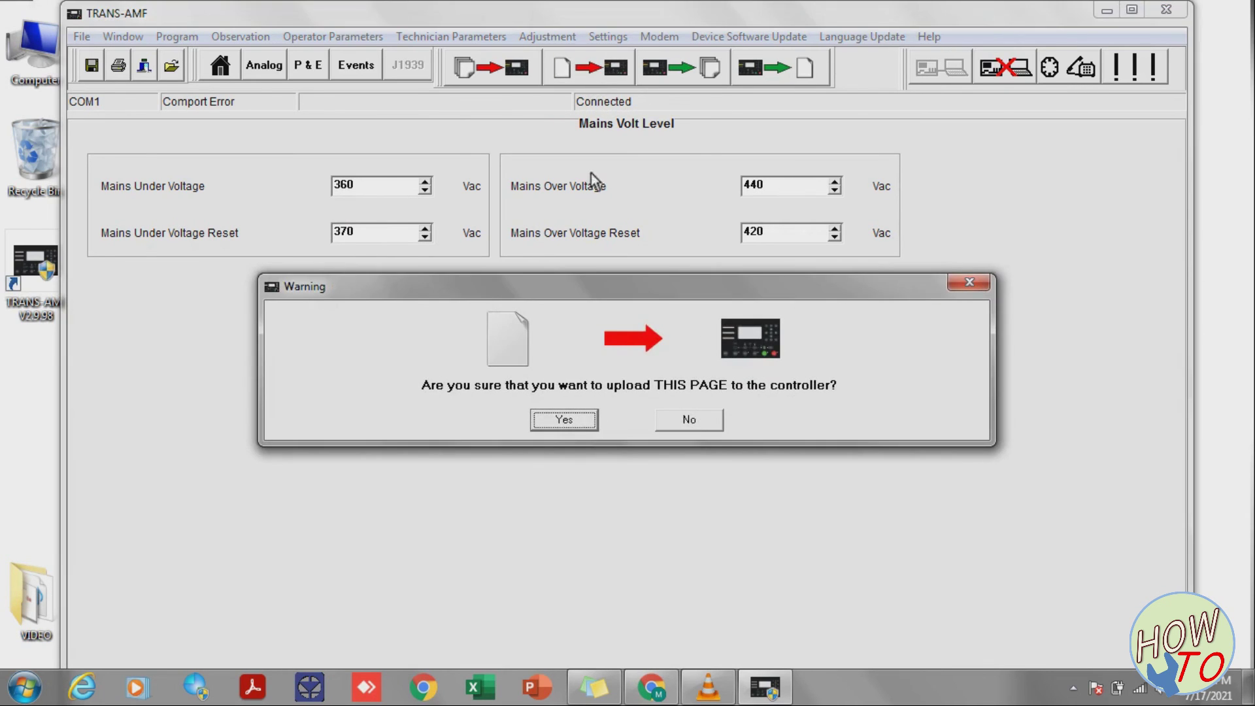
{"action": "left_click", "coordinate": [563, 422]}
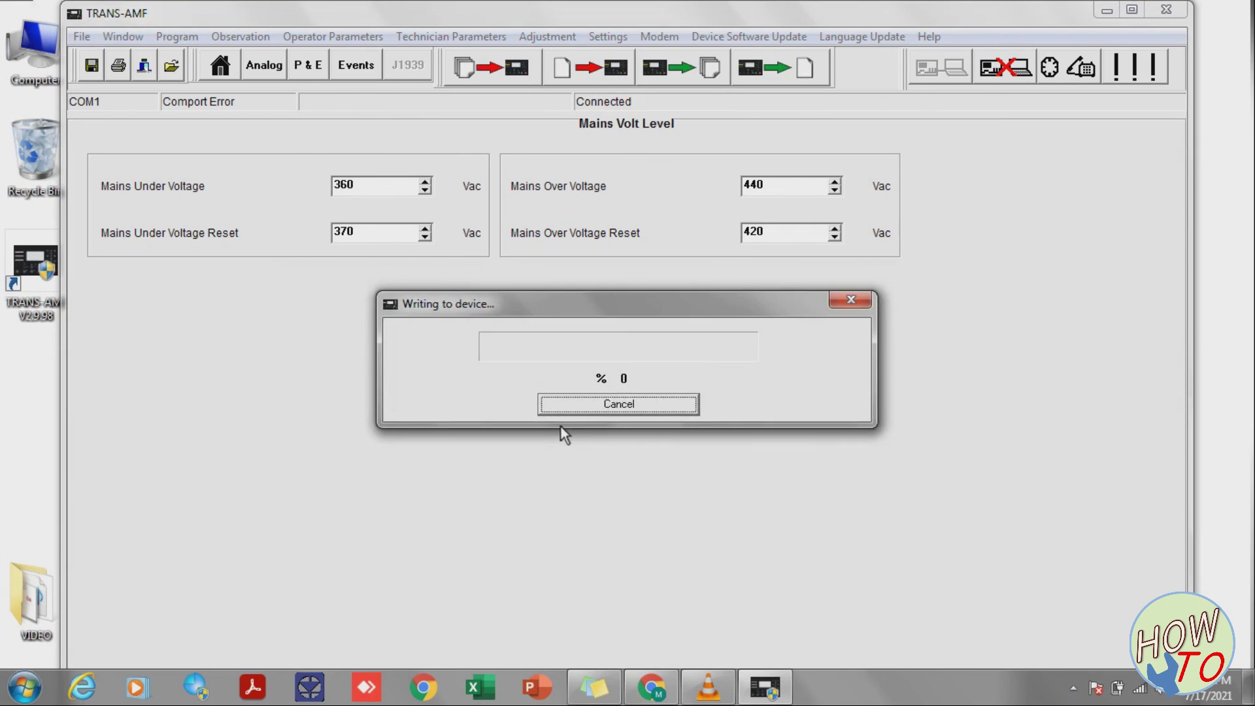